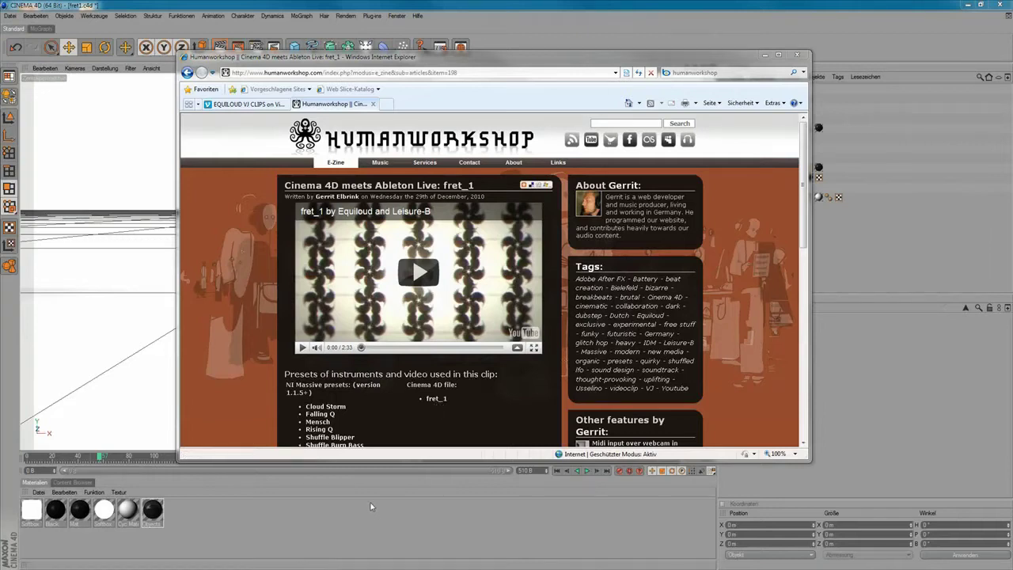
Leave the Kamera view, then orbit and zoom out to frame the cube, backdrop and softboxes
left_click(325, 497)
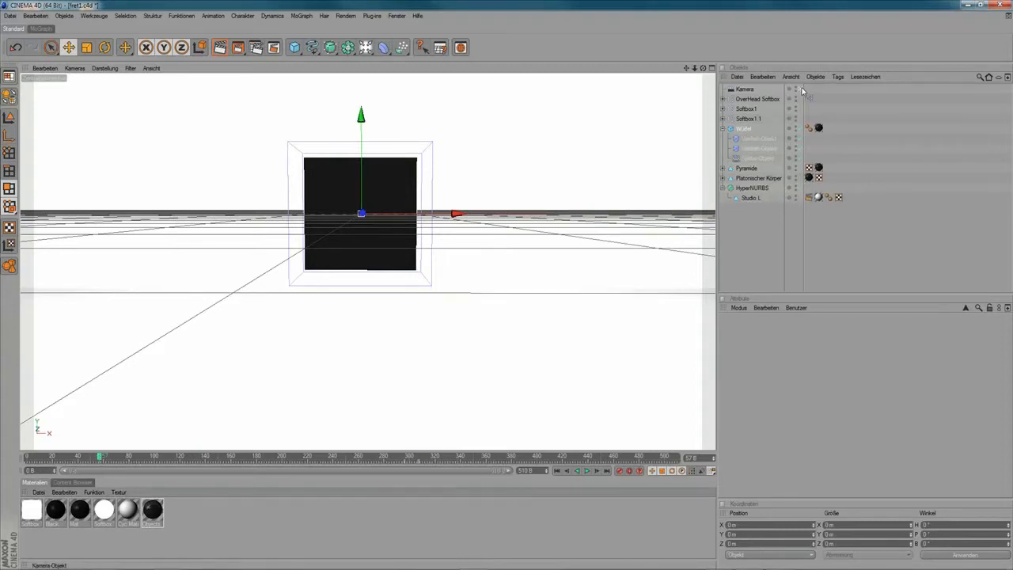
left_click(799, 90)
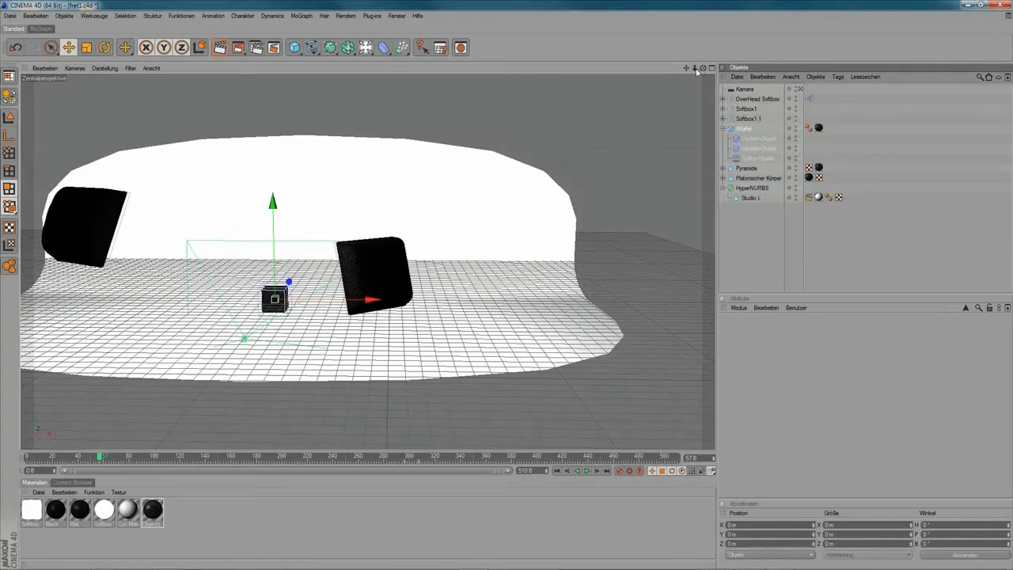
left_click_drag(702, 68, 561, 171)
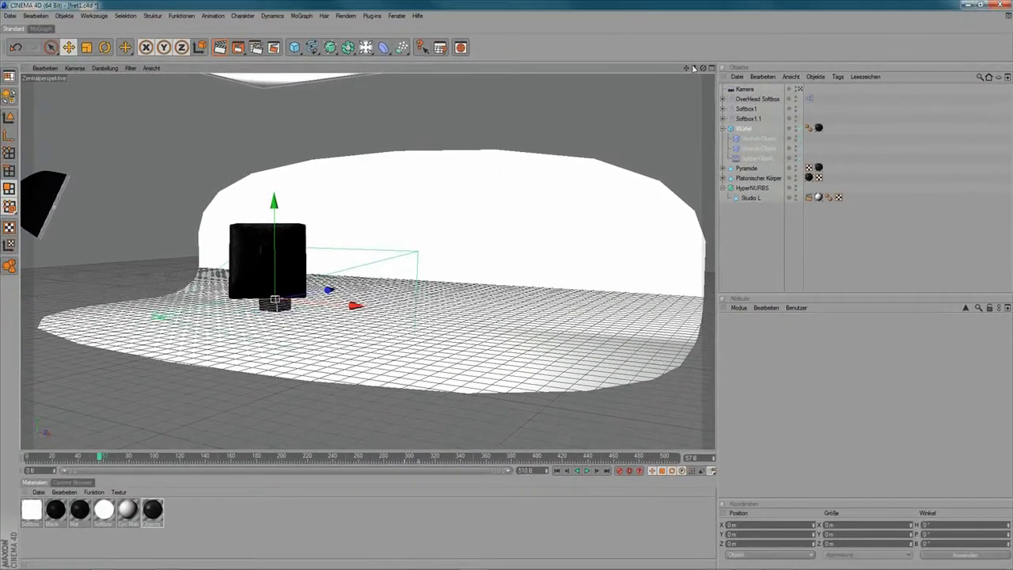
left_click_drag(694, 68, 323, 111)
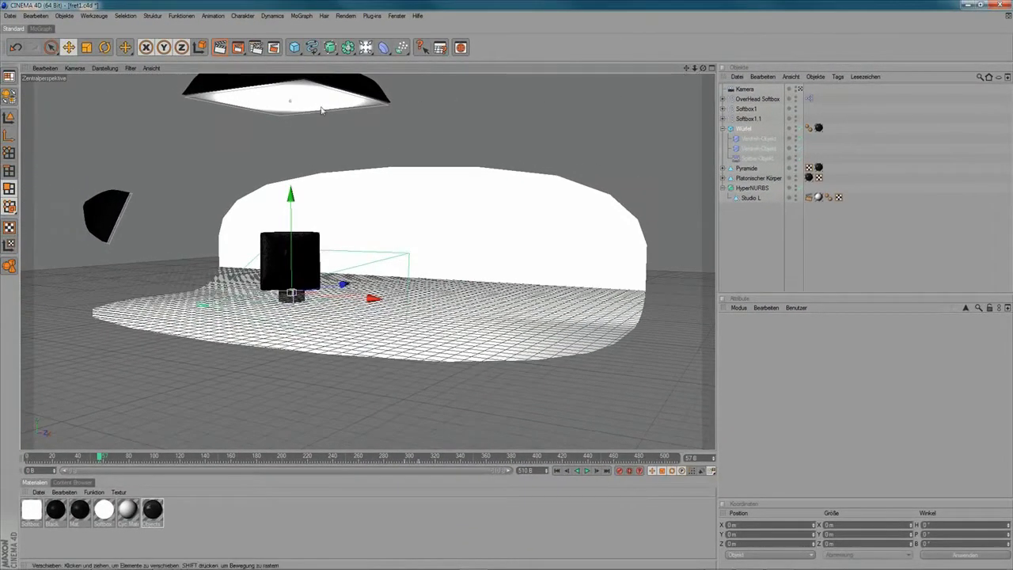
Open the Content Browser, then look through Kamera again along its spline path around the cube
left_click(84, 482)
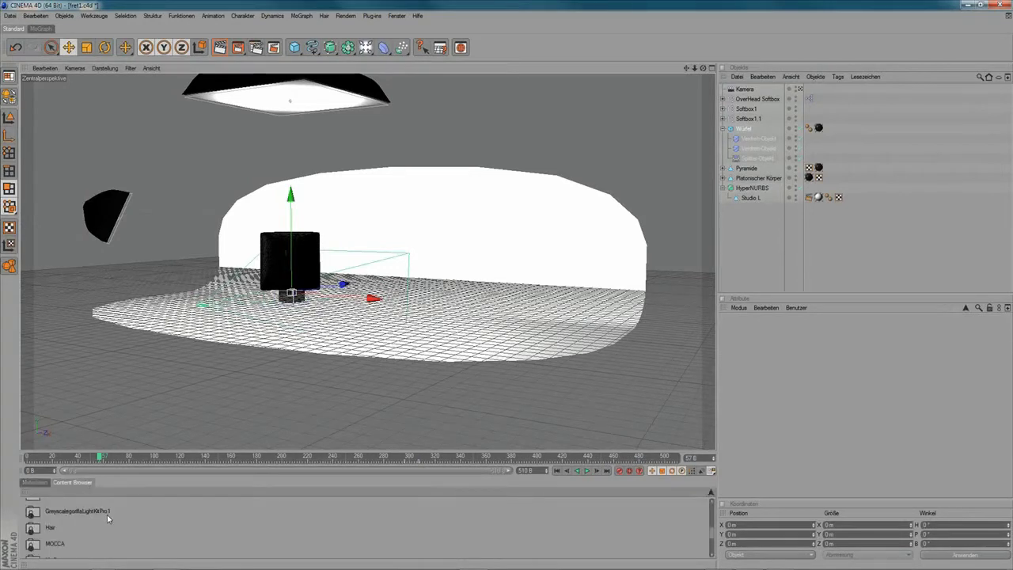
mouse_move(703, 69)
left_mouse_down()
mouse_move(688, 70)
mouse_move(703, 70)
left_mouse_up()
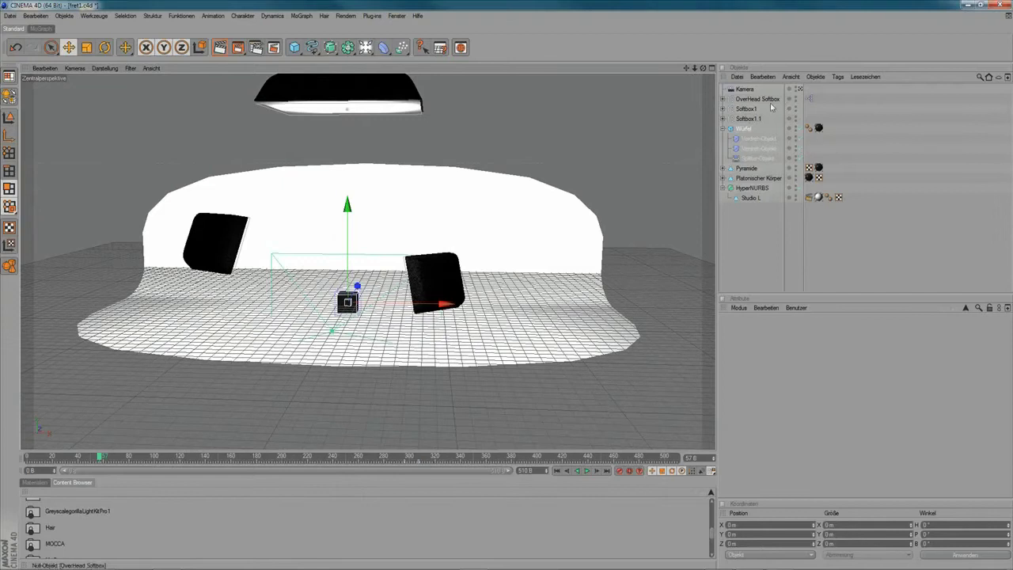
left_click(745, 88)
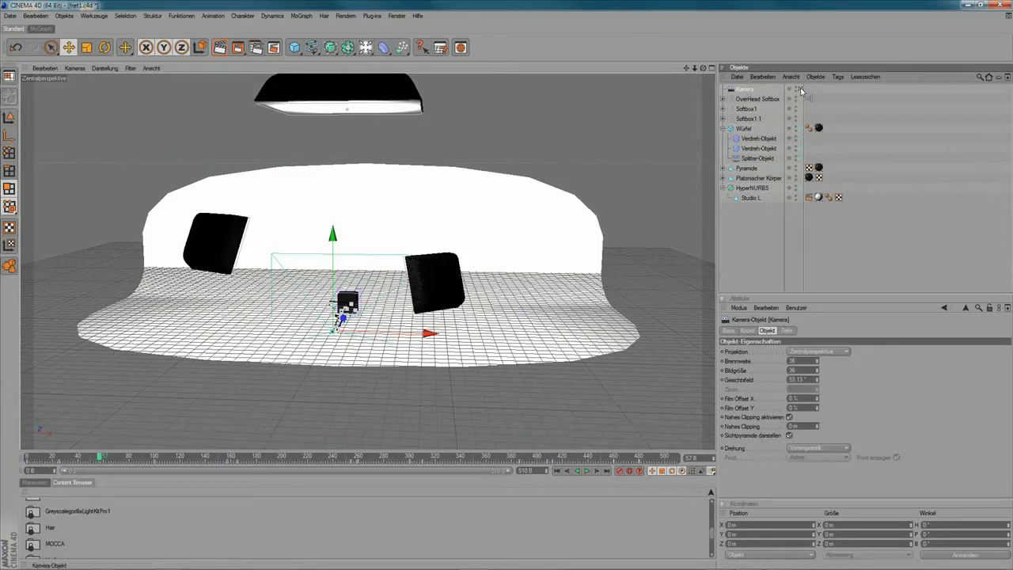
left_click(800, 90)
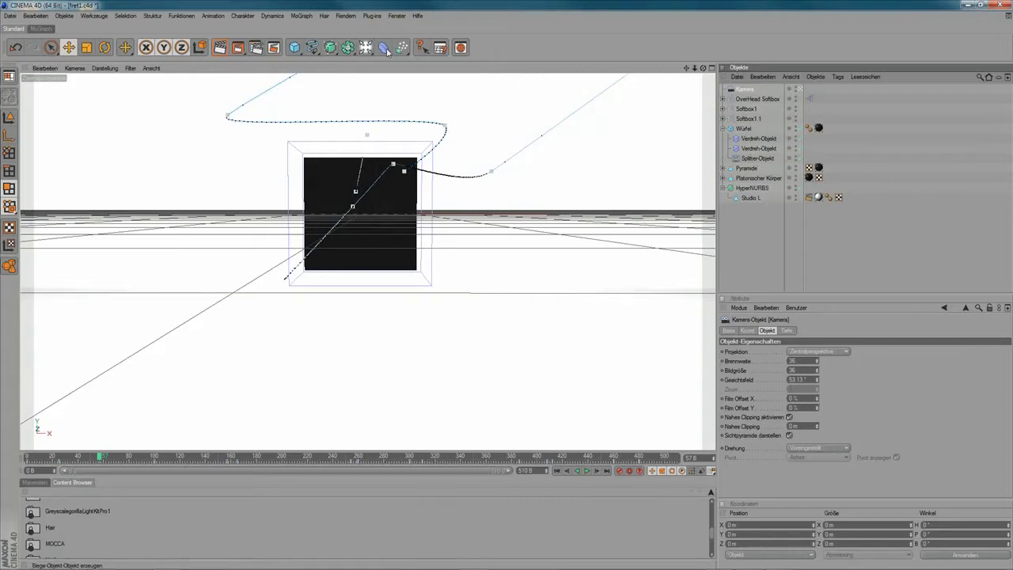
Start a new empty scene and add a Würfel cube
left_click(10, 15)
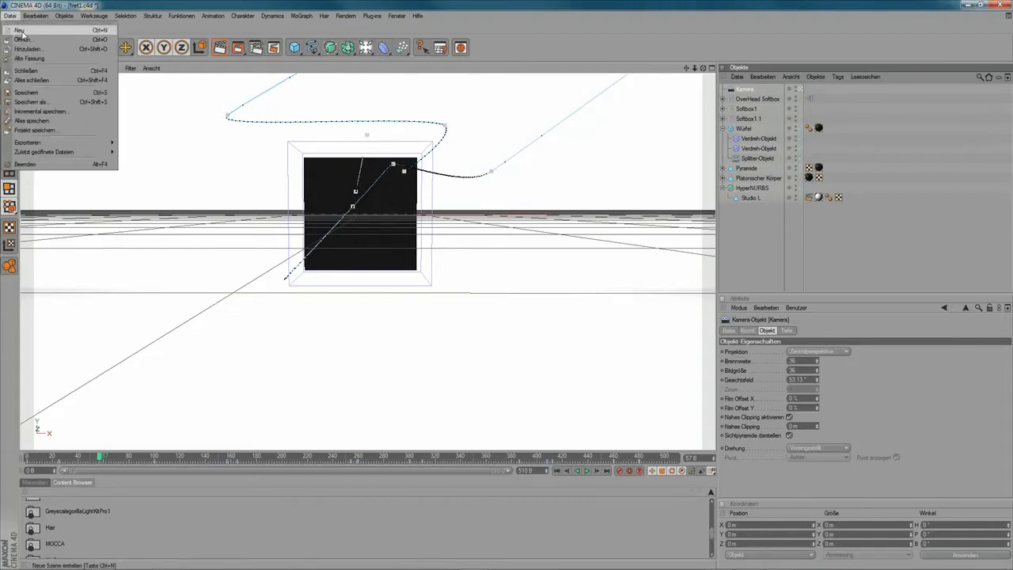
left_click(21, 30)
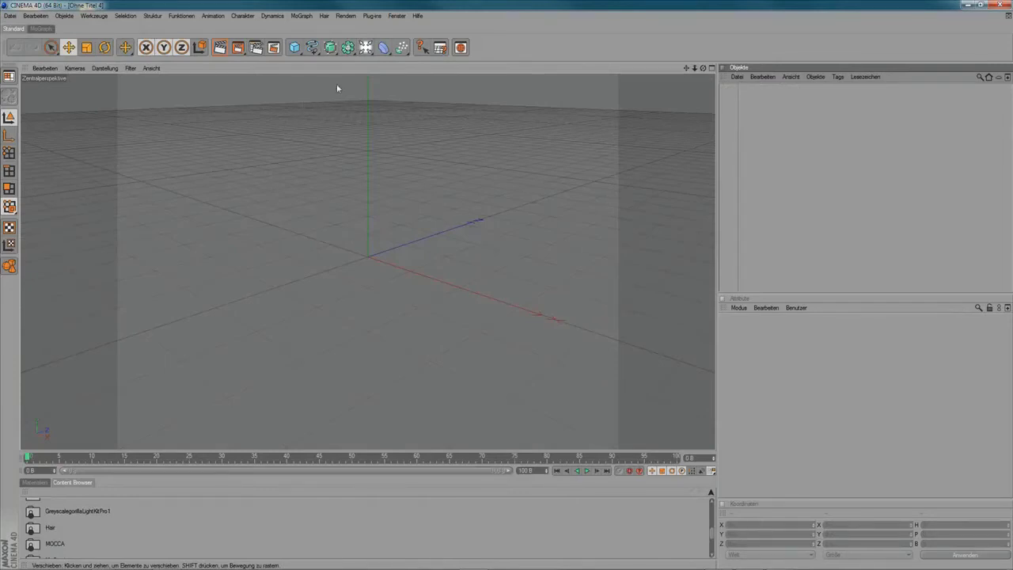
left_click(294, 47)
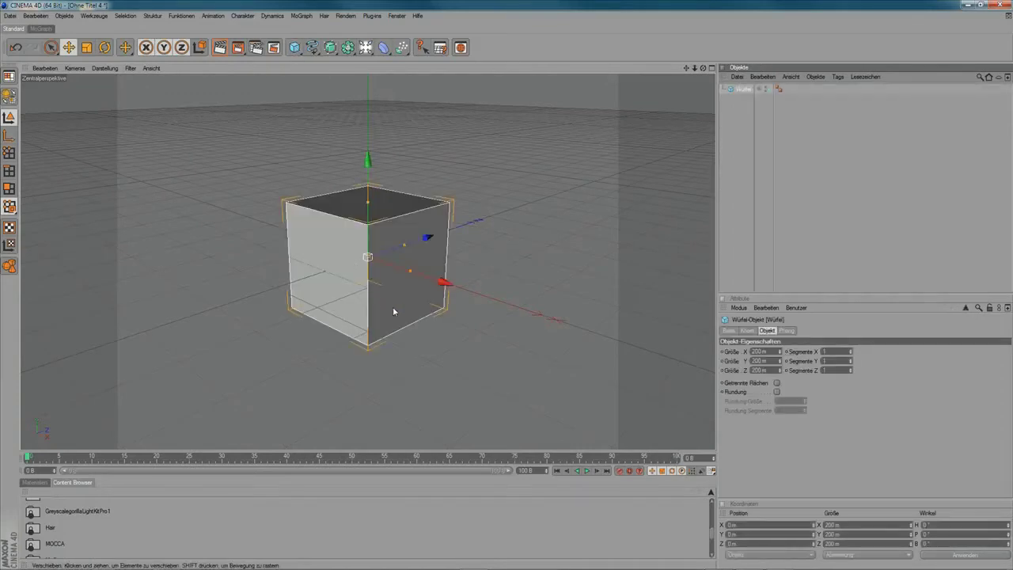
Nest a Verdreh-Objekt under the cube and raise its Richtung to twist it visibly
left_click(385, 48)
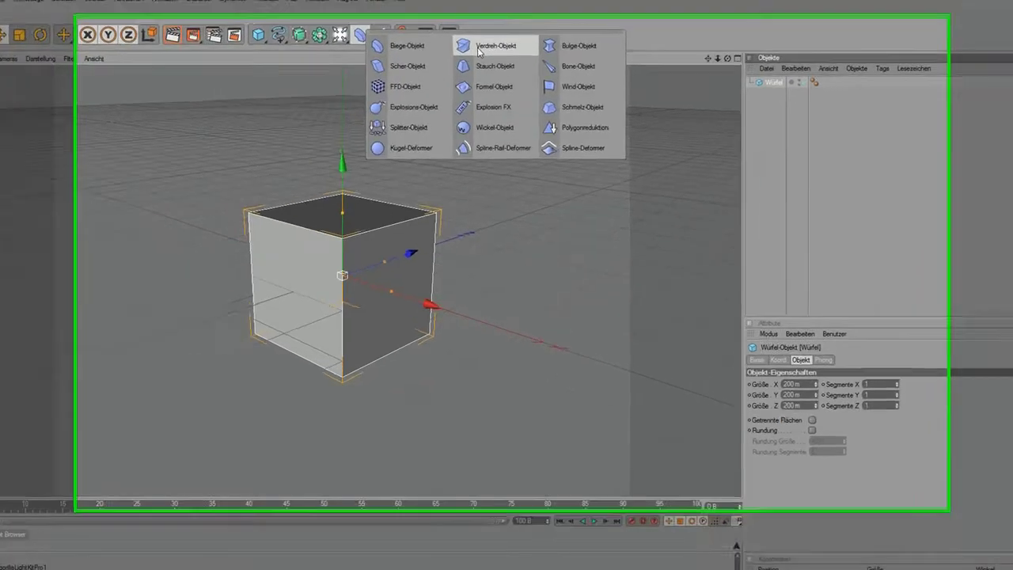
left_click(497, 57)
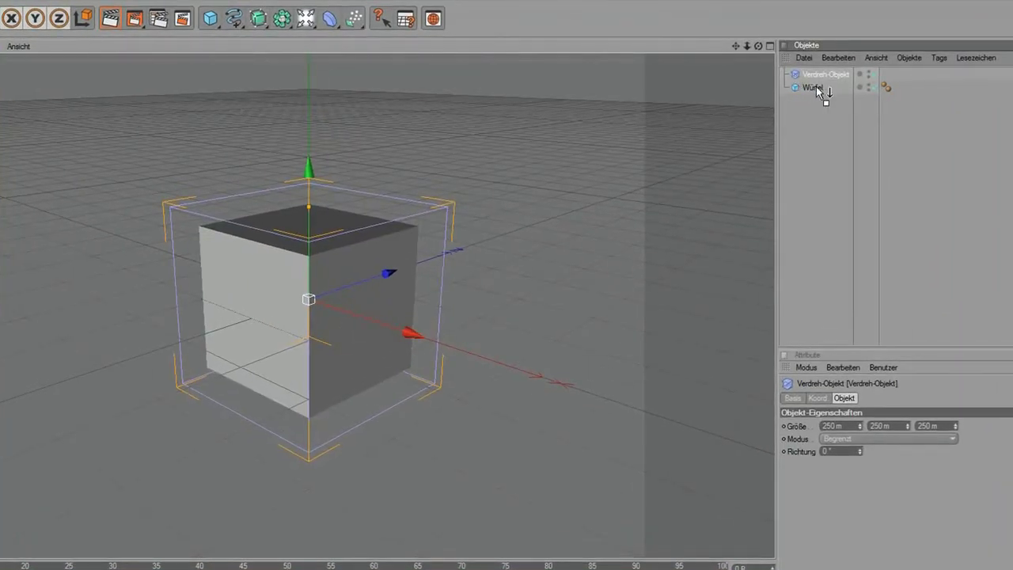
left_click_drag(816, 86, 816, 87)
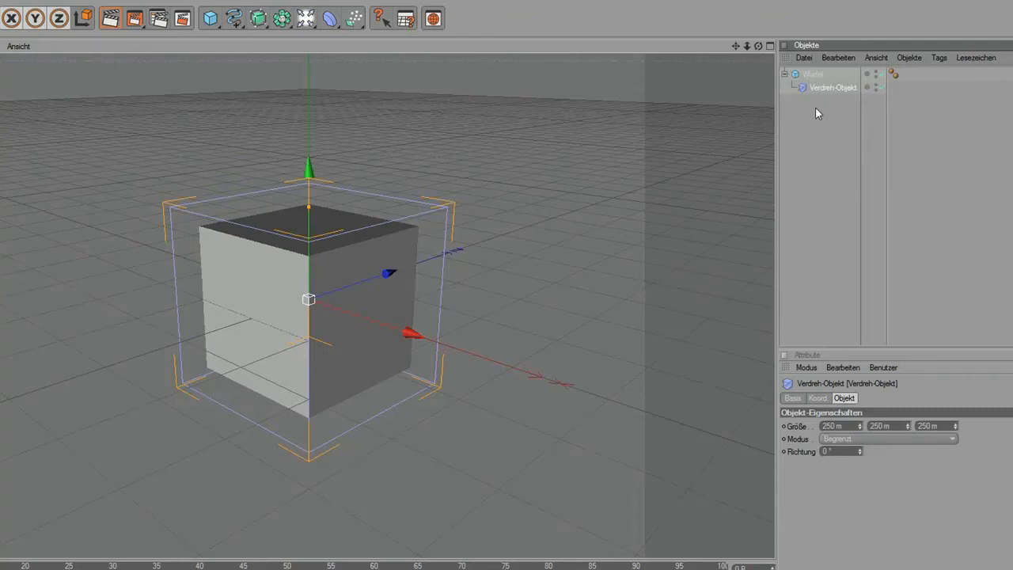
left_click_drag(859, 451, 859, 432)
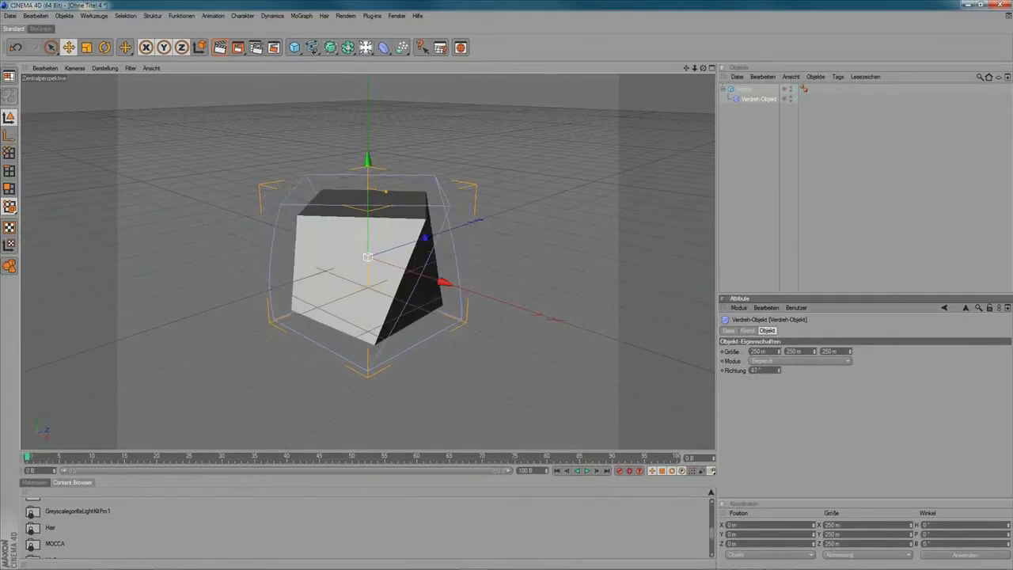
mouse_move(779, 370)
left_mouse_down()
mouse_move(779, 340)
mouse_move(779, 380)
mouse_move(779, 370)
left_mouse_up()
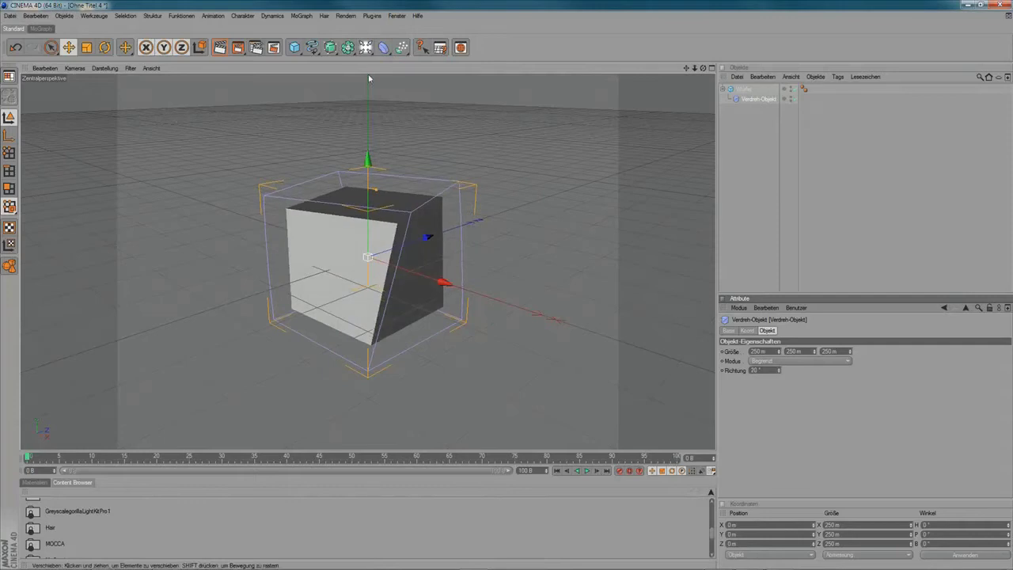
left_click(382, 47)
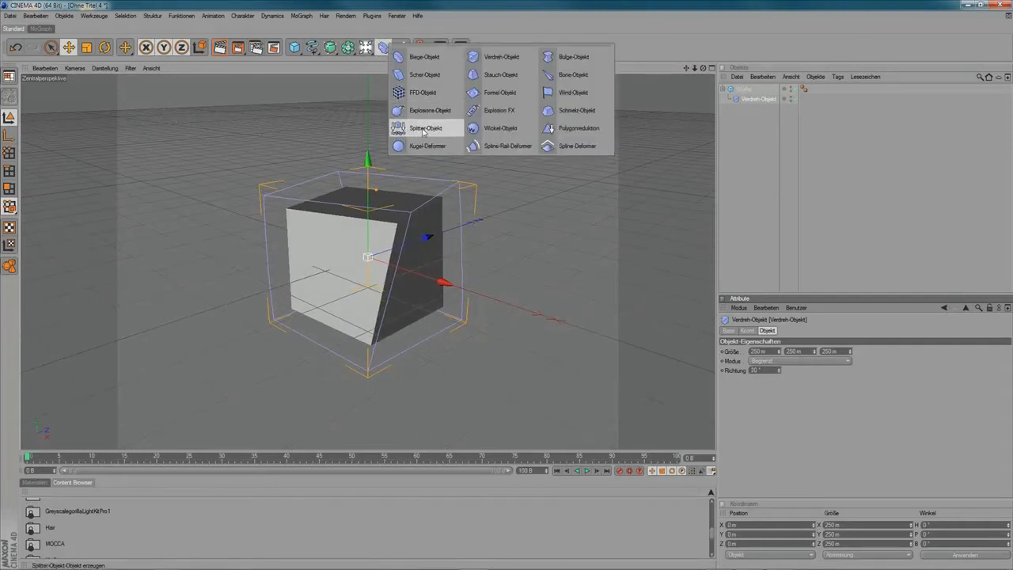
Nest a Splitter-Objekt under the cube below the twist, with Stärke 52% and Endgröße 2.75
left_click(420, 129)
left_click_drag(744, 90, 751, 113)
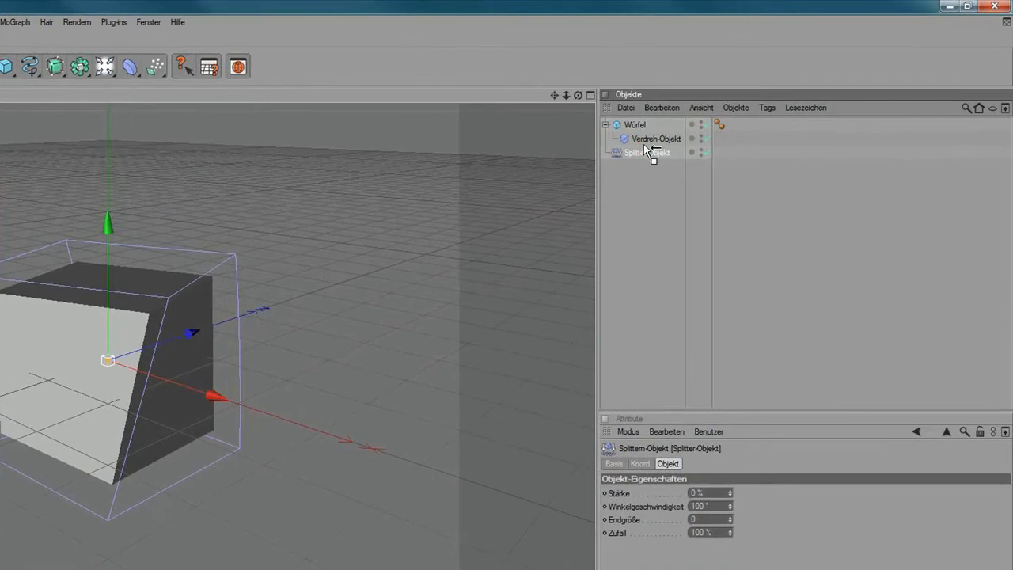
left_click_drag(643, 146, 644, 155)
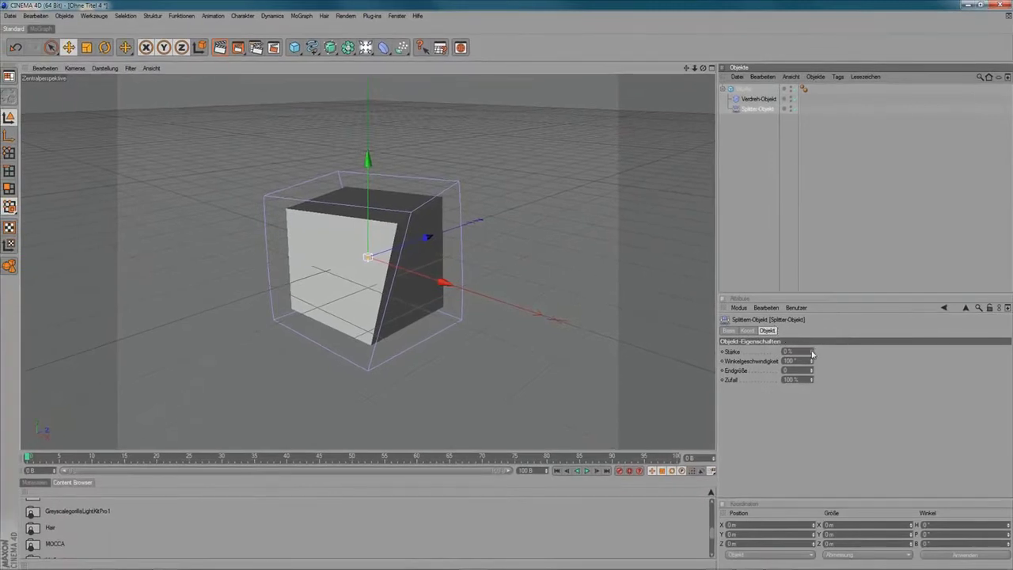
left_click_drag(812, 354, 850, 349)
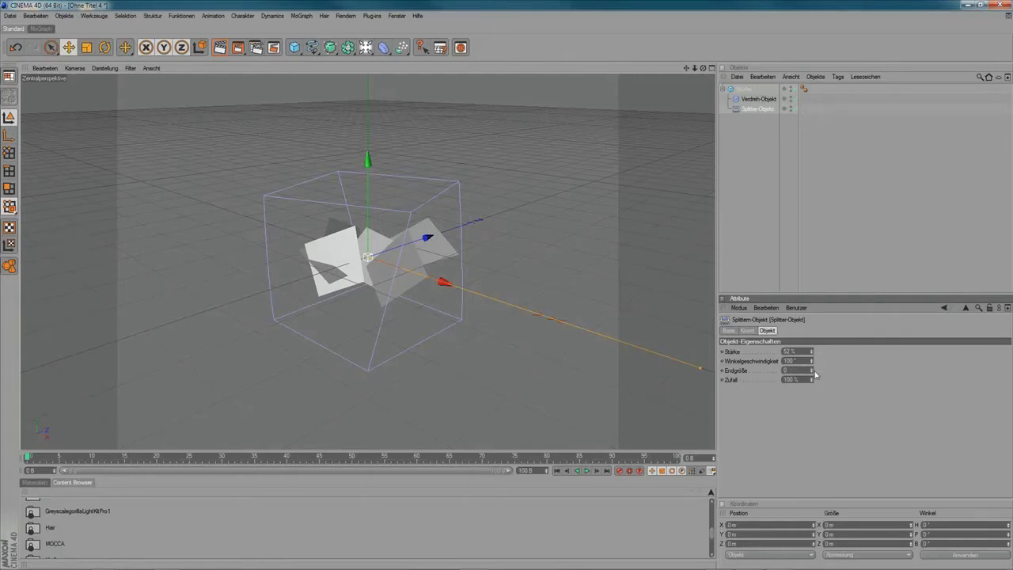
left_click_drag(813, 374, 847, 370)
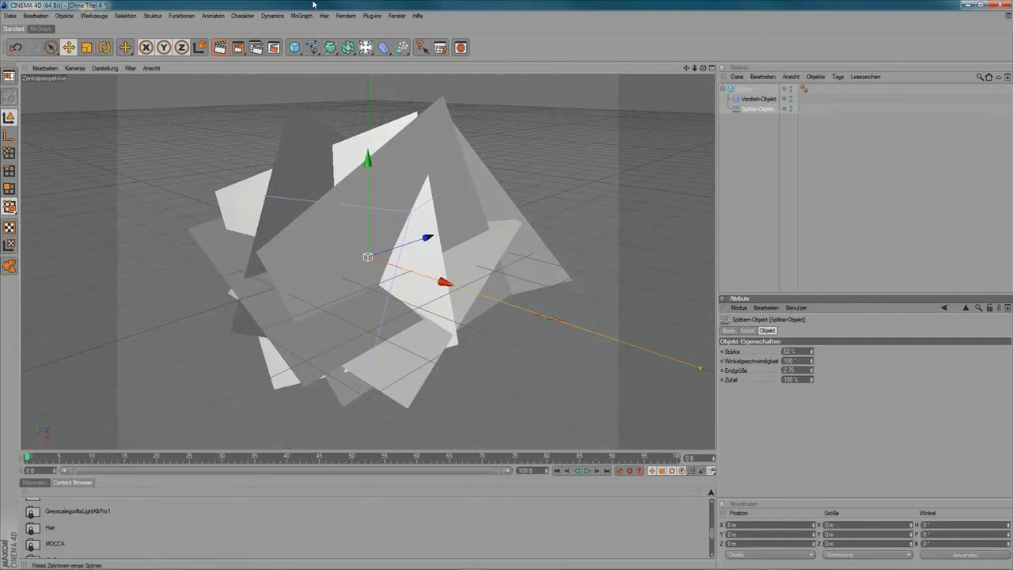
Switch to fret1.c4d and scrub to about frame 472, watching the cube twist and shatter
left_click(396, 18)
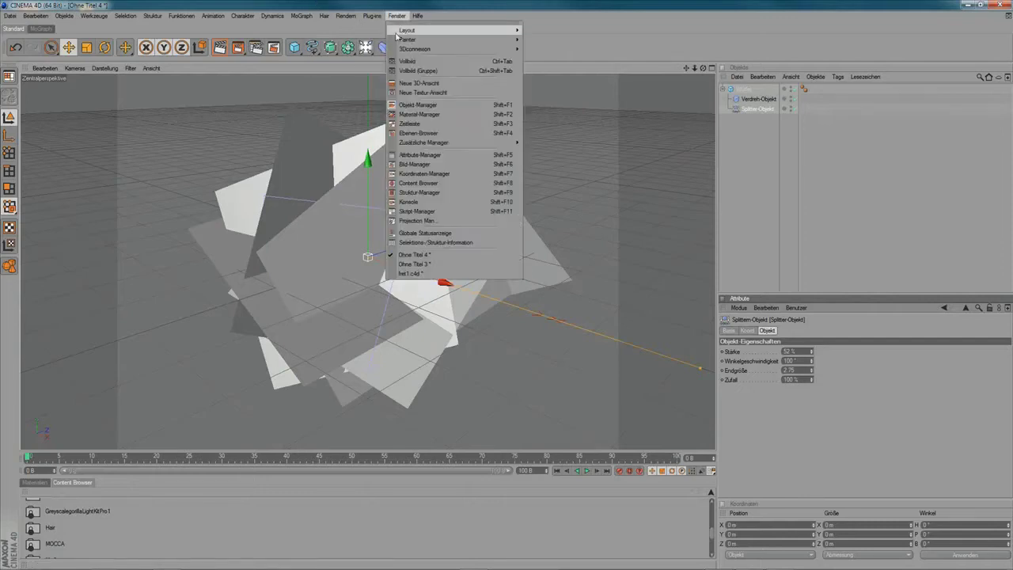
left_click(412, 279)
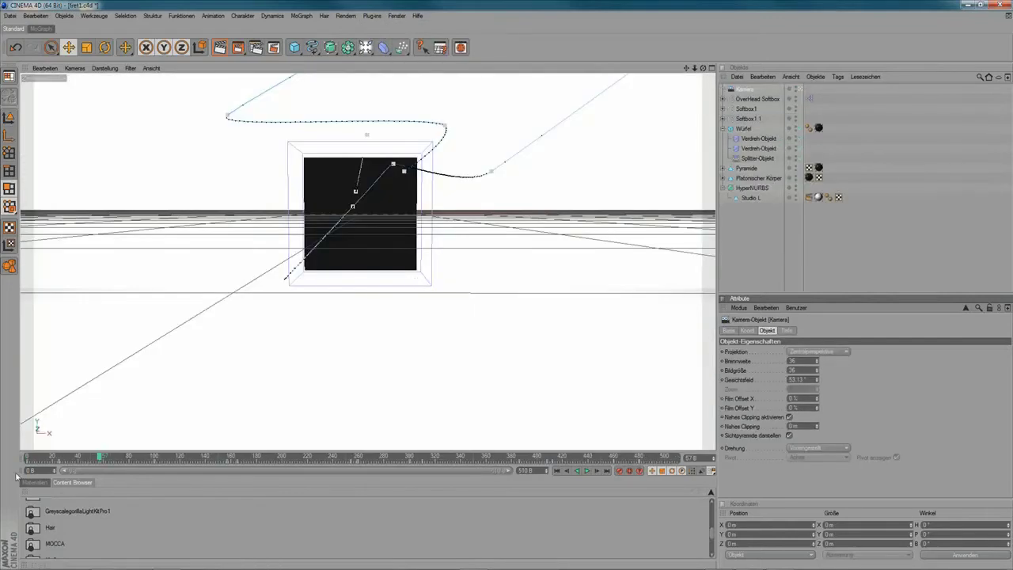
left_click_drag(100, 458, 421, 462)
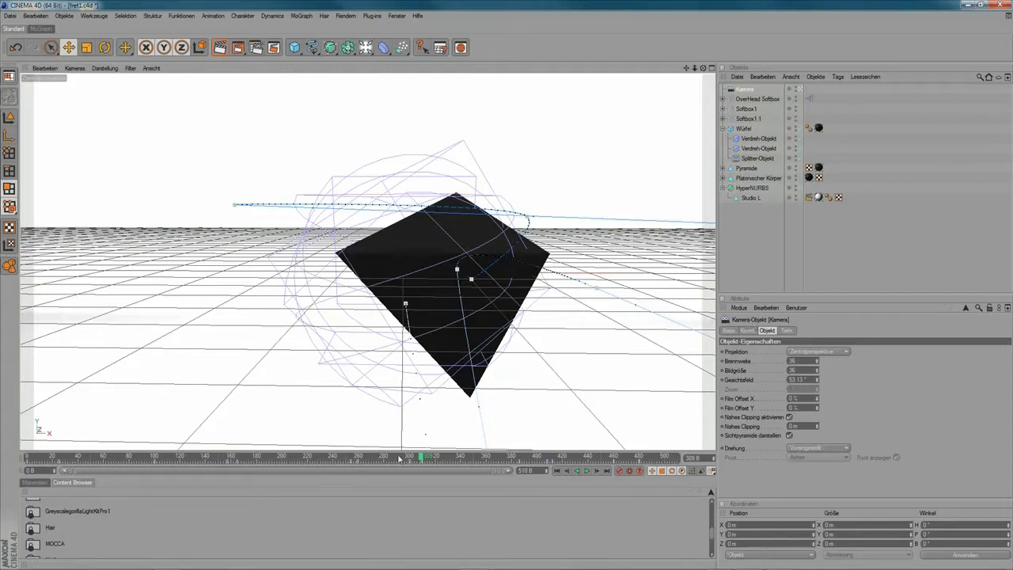
left_click_drag(425, 458, 572, 458)
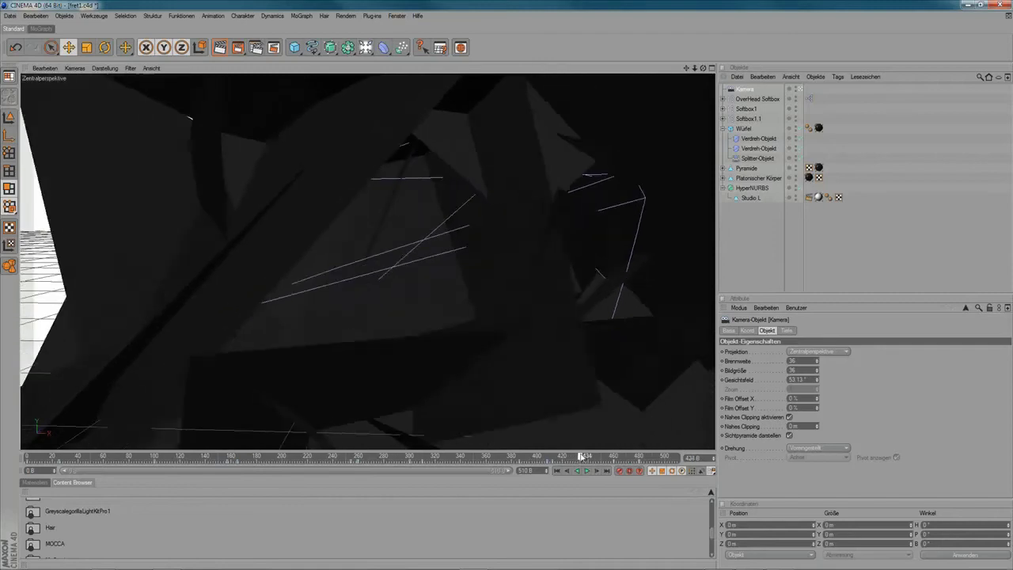
left_click_drag(581, 457, 668, 457)
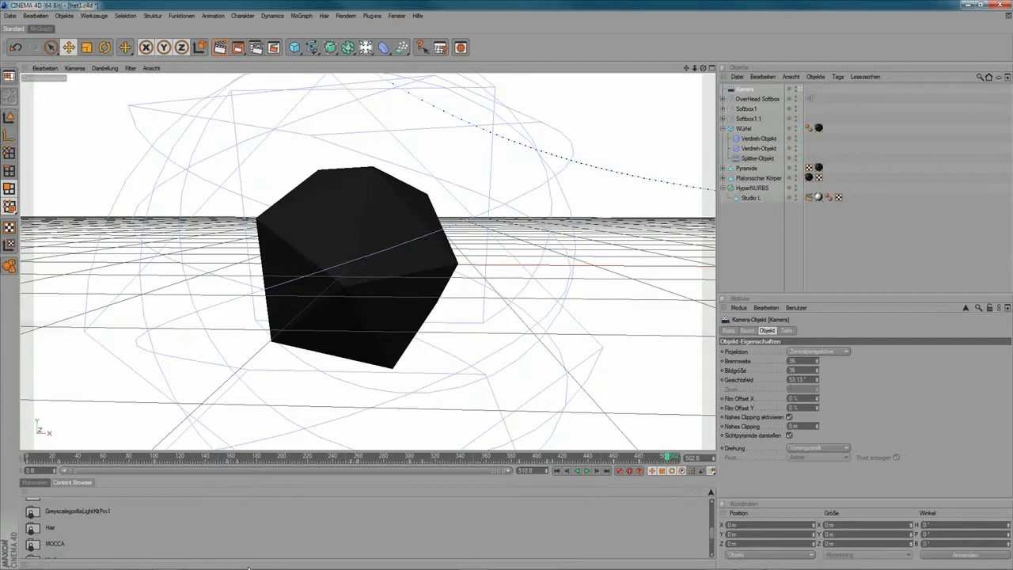
mouse_move(168, 561)
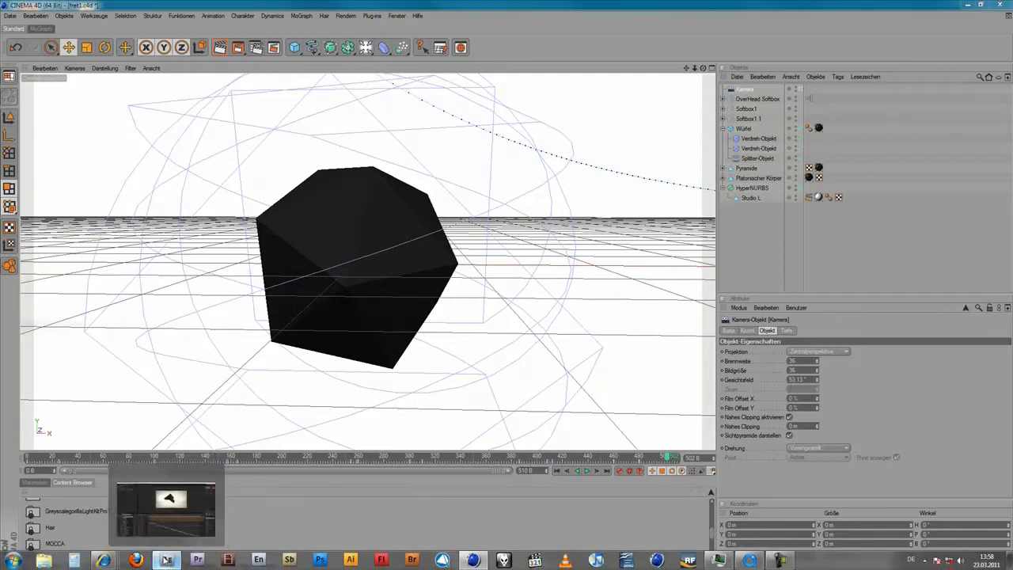
left_click(167, 561)
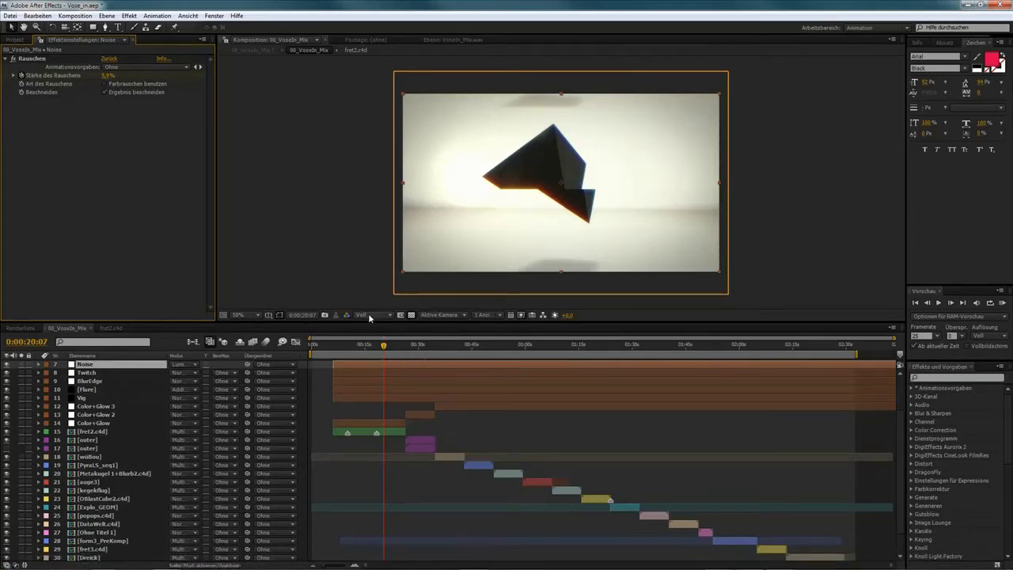
left_click_drag(373, 324, 372, 276)
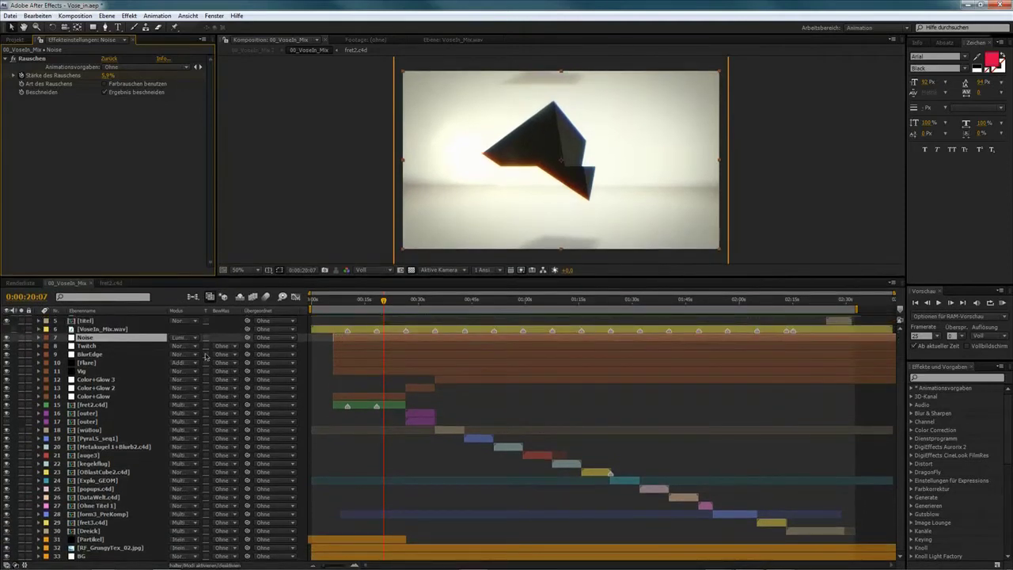
scroll(72, 336, "up", 2)
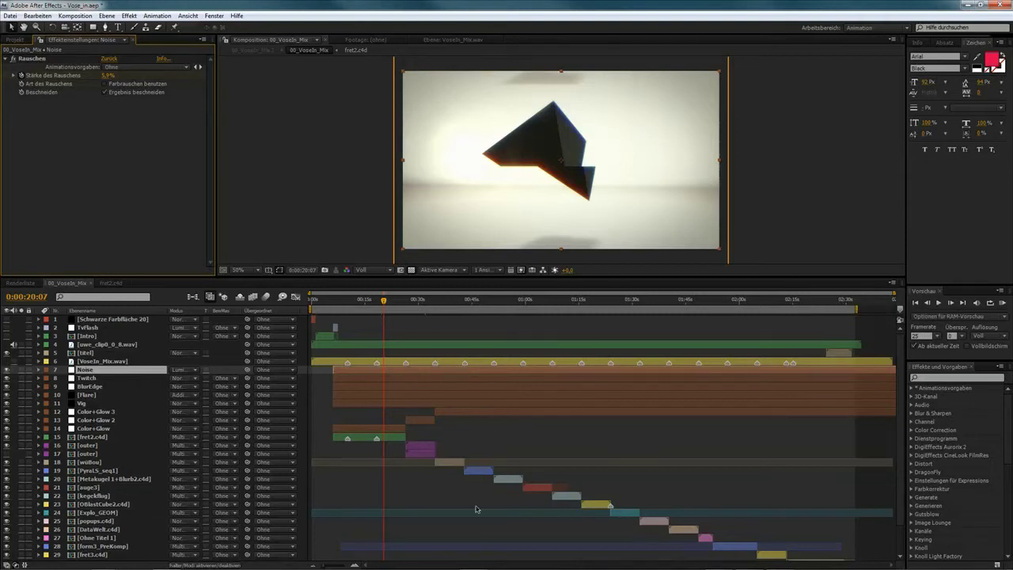
scroll(674, 493, "down", 2)
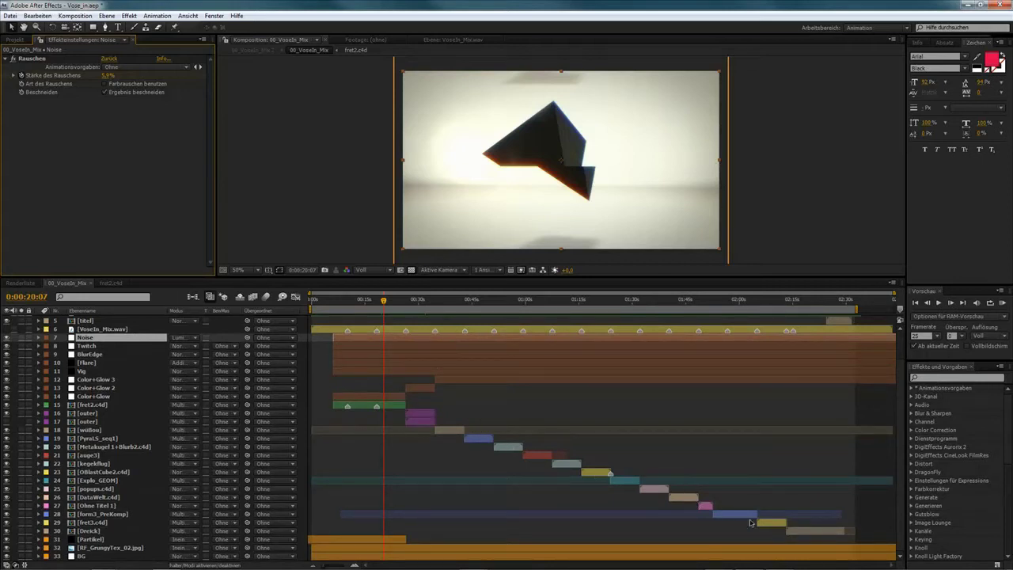
left_click(719, 302)
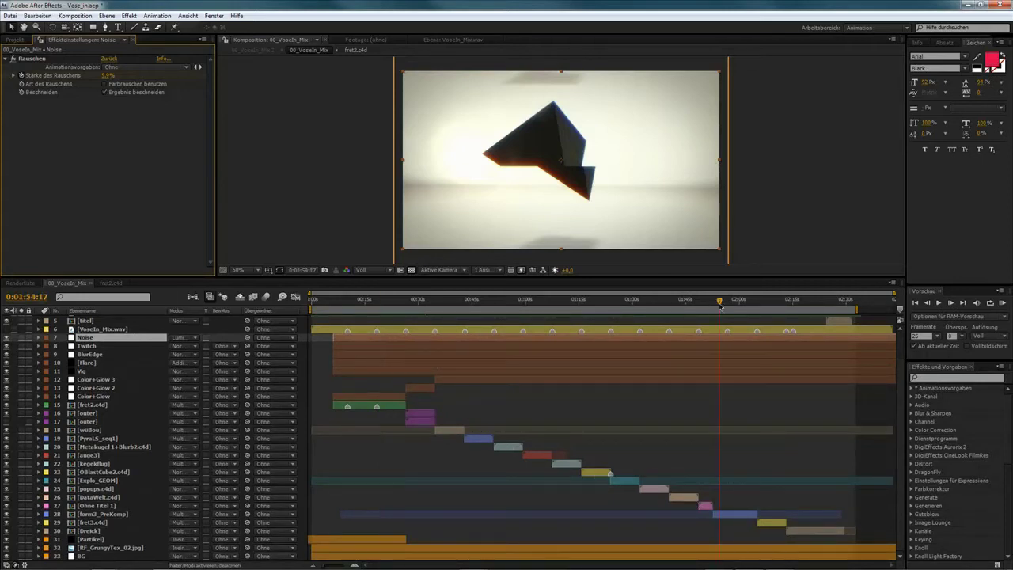
left_click(628, 303)
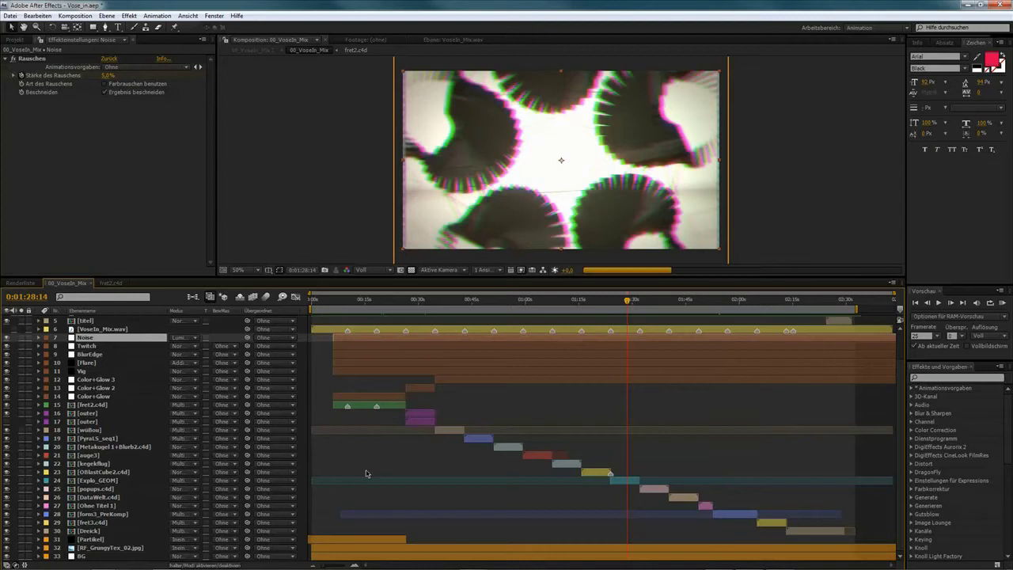
scroll(368, 318, "up", 2)
Open the fret2.c4d precomposition and inspect its image sequence and Einstellungsebene 4 layers
left_click(369, 302)
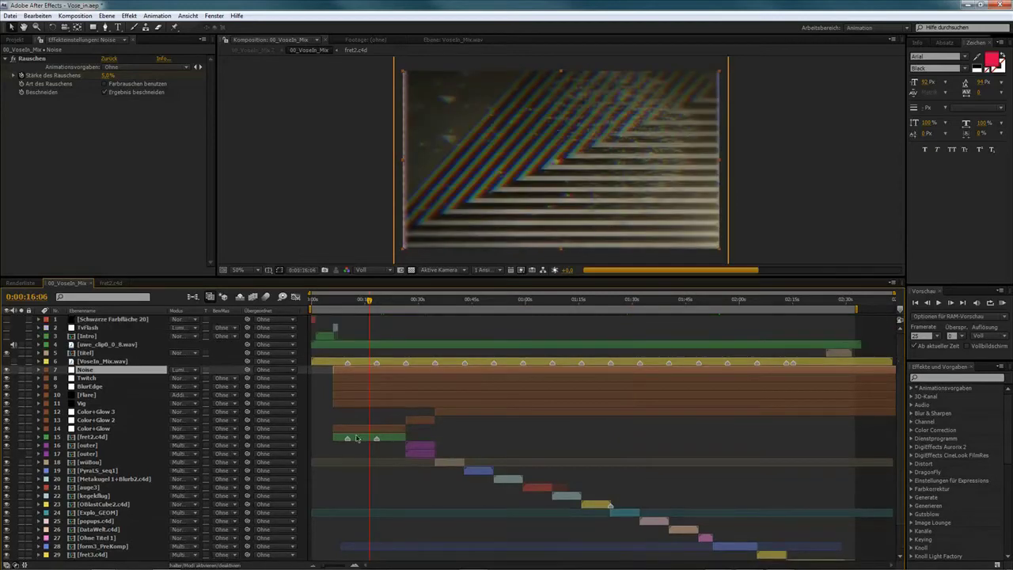
left_click(91, 437)
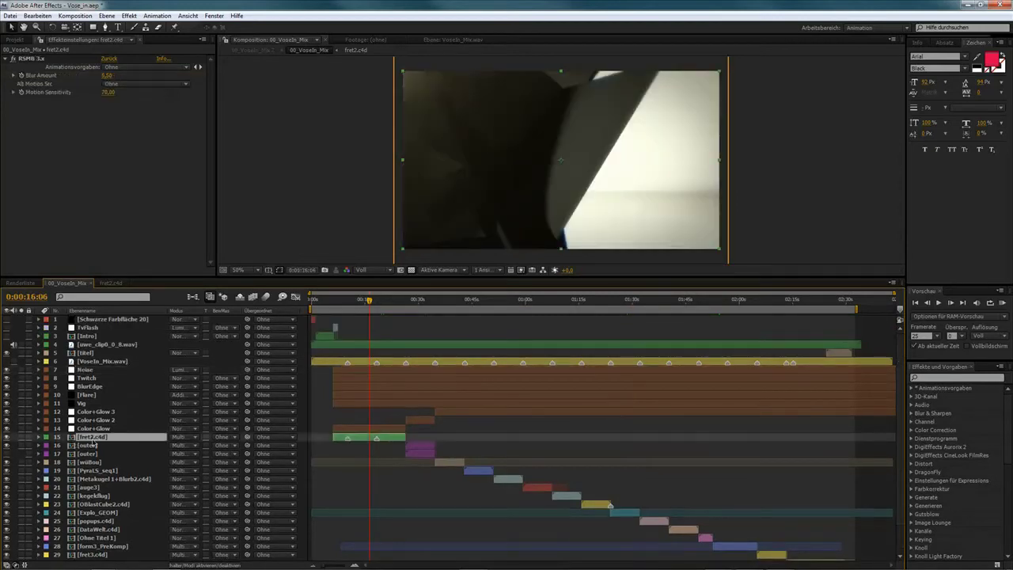
double_click(357, 439)
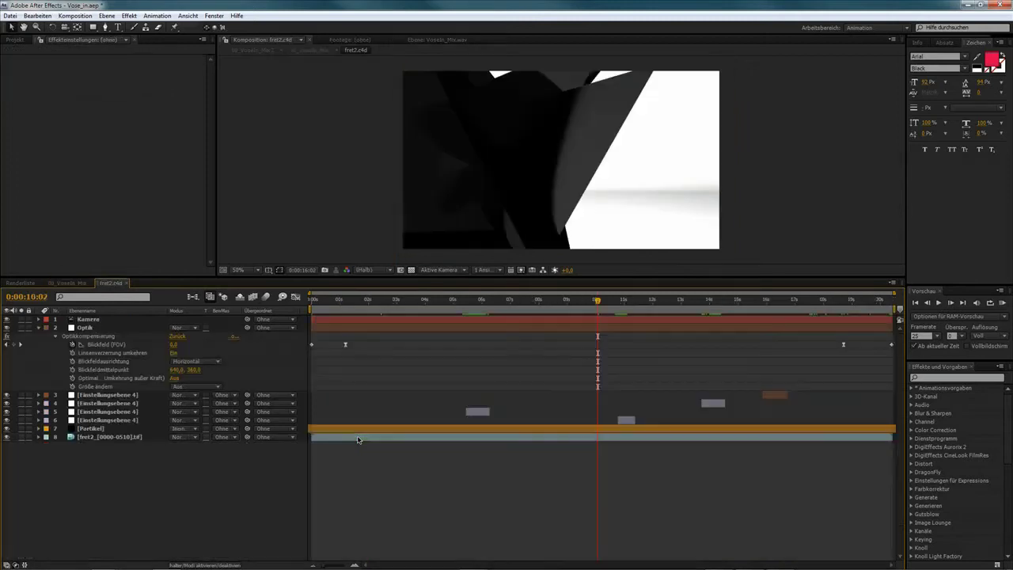
left_click_drag(392, 300, 356, 302)
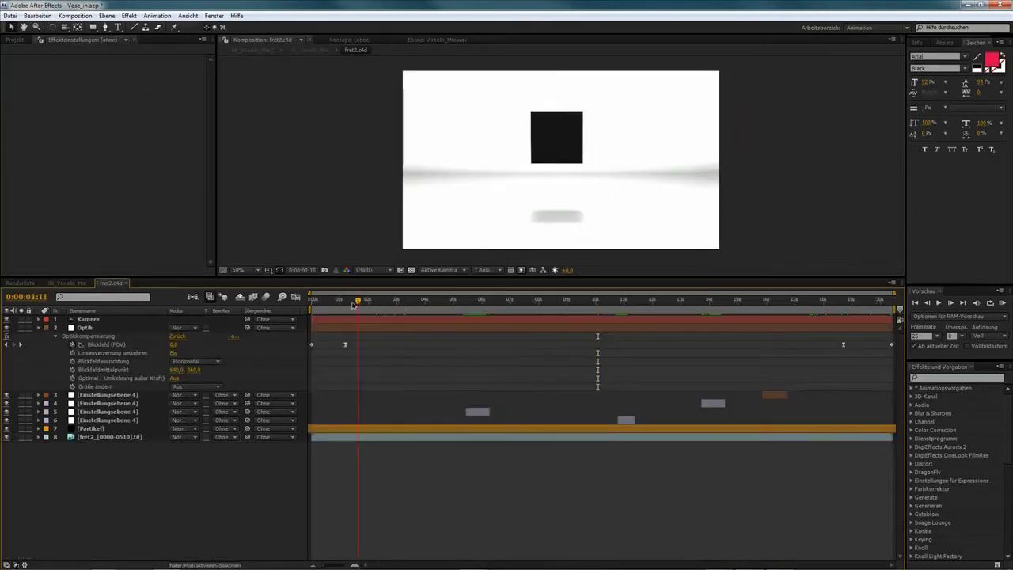
left_click(79, 440)
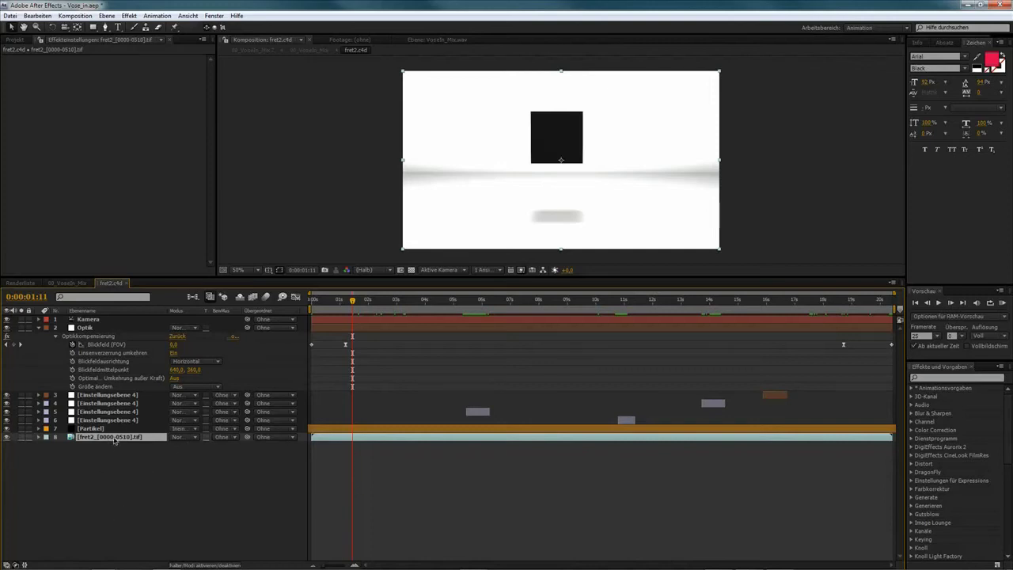
left_click(332, 443)
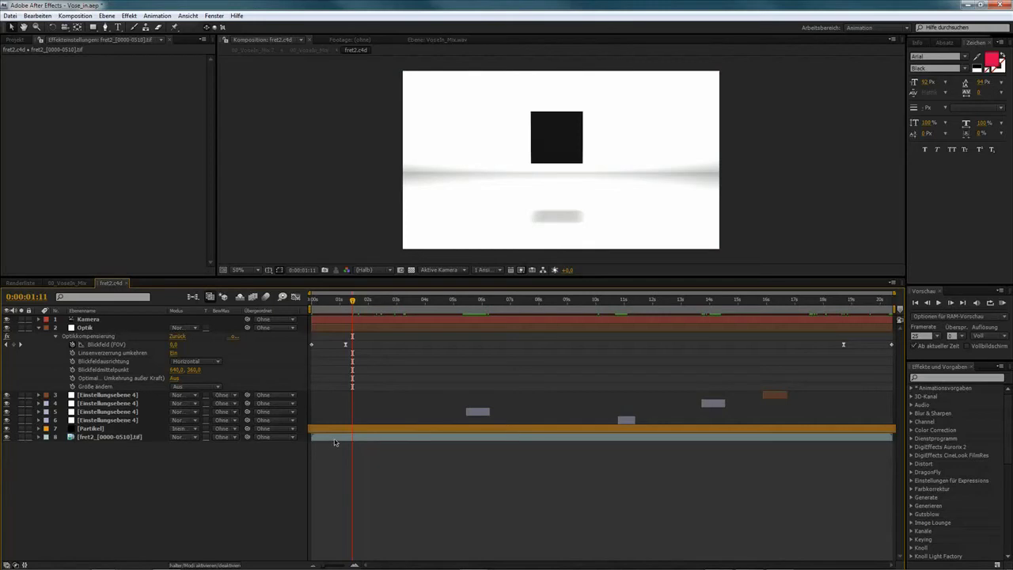
left_click(334, 438)
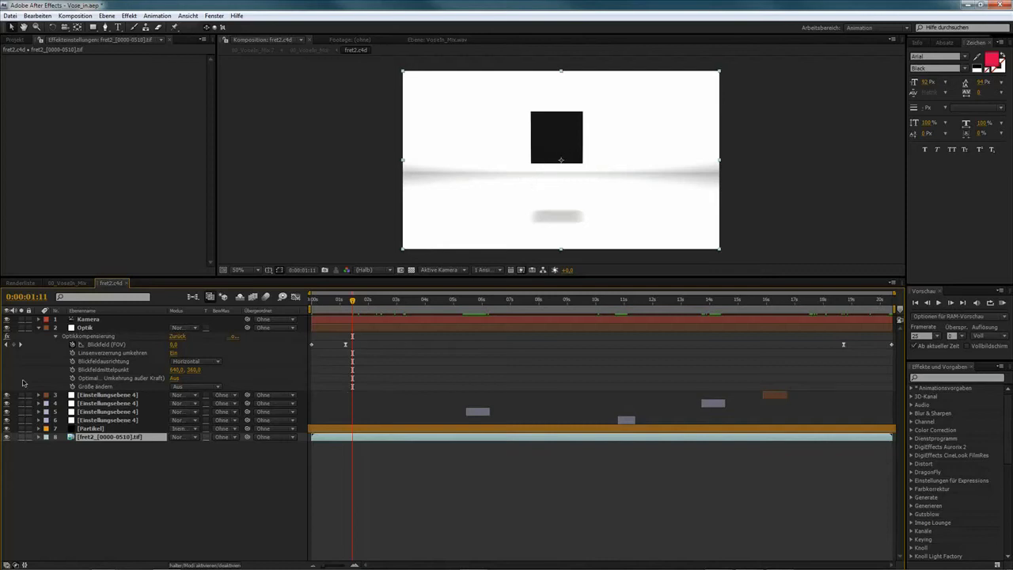
left_click(108, 421)
Select the Optik layer and scrub from 0 to 17 seconds to check its Optikkompensierung distortion
left_click(95, 328)
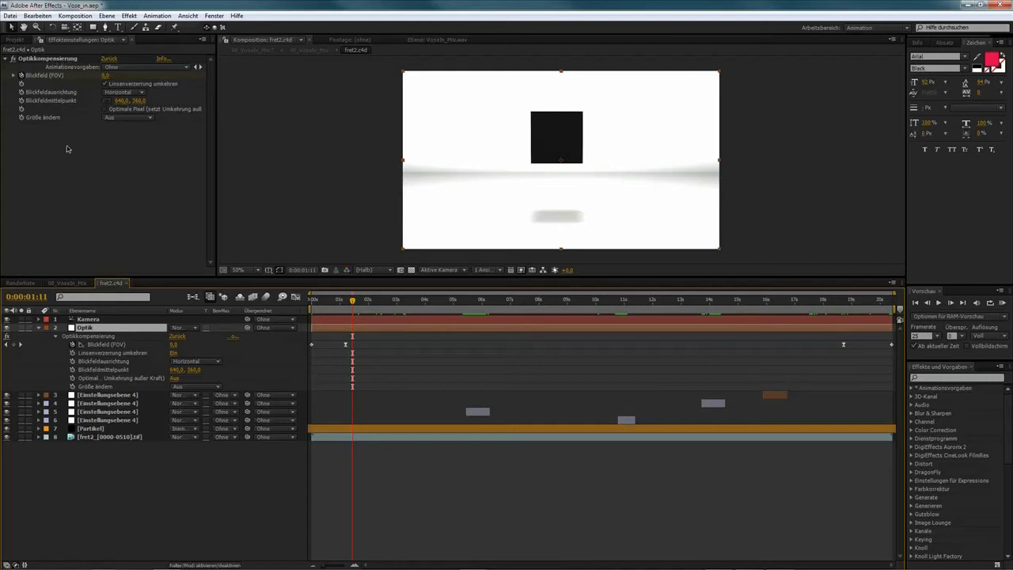
left_click_drag(338, 301, 319, 301)
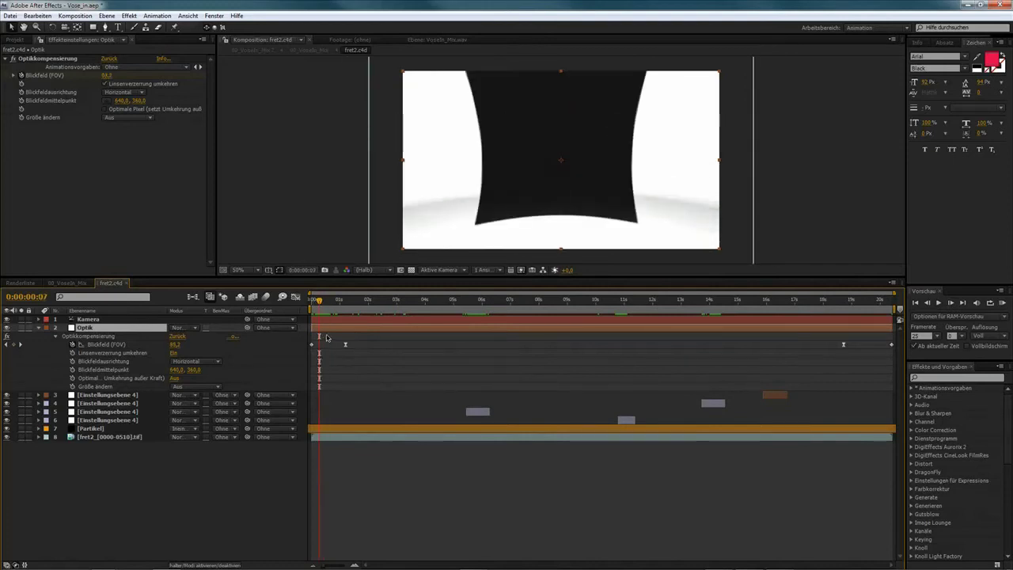
left_click(342, 301)
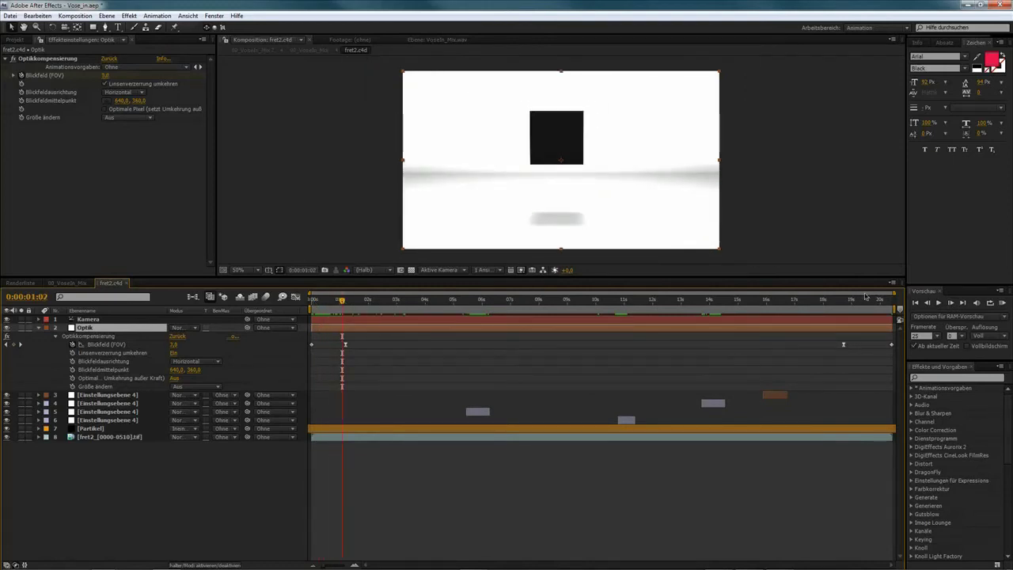
left_click_drag(841, 301, 869, 311)
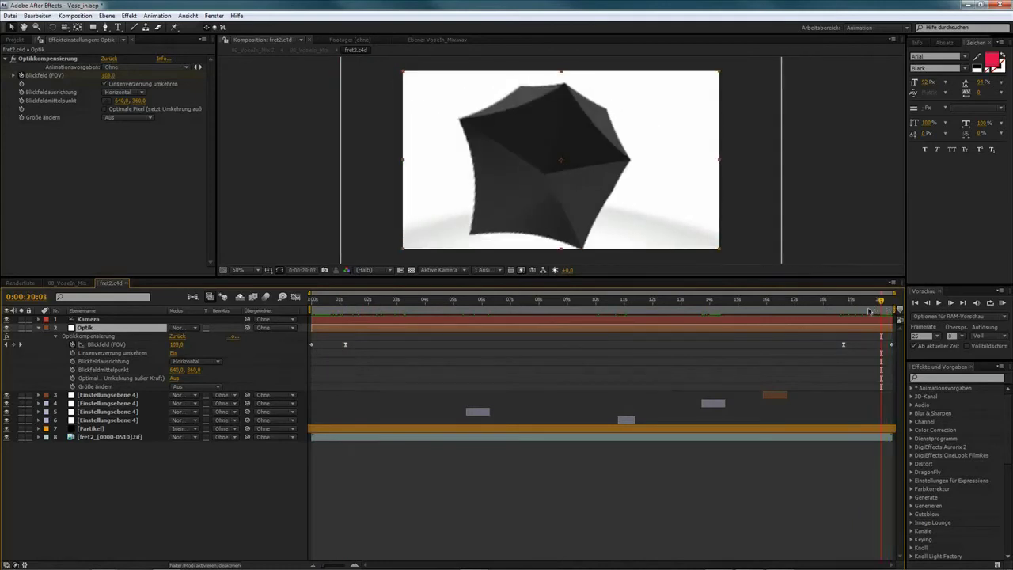
left_click(812, 305)
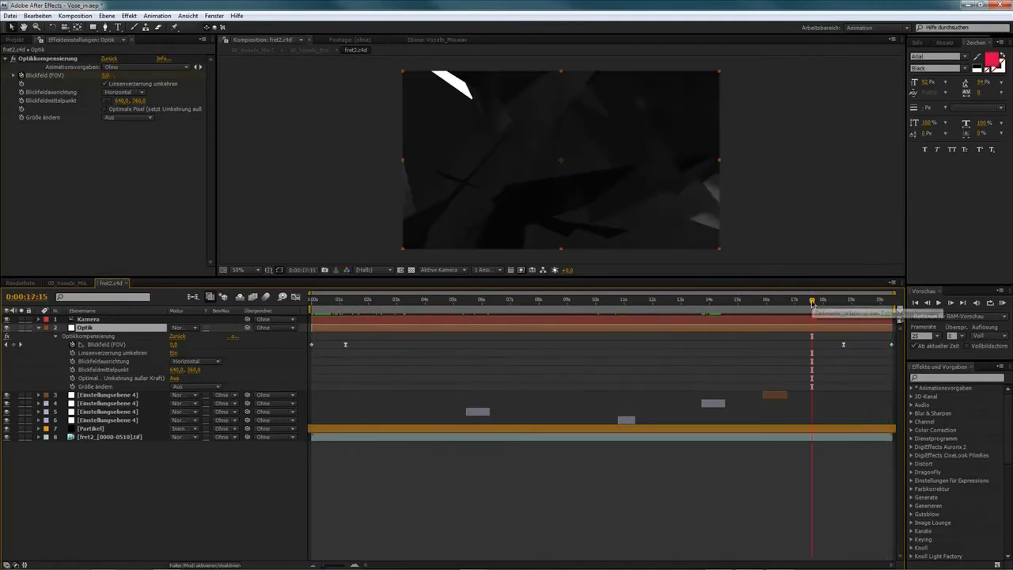
left_click(381, 304)
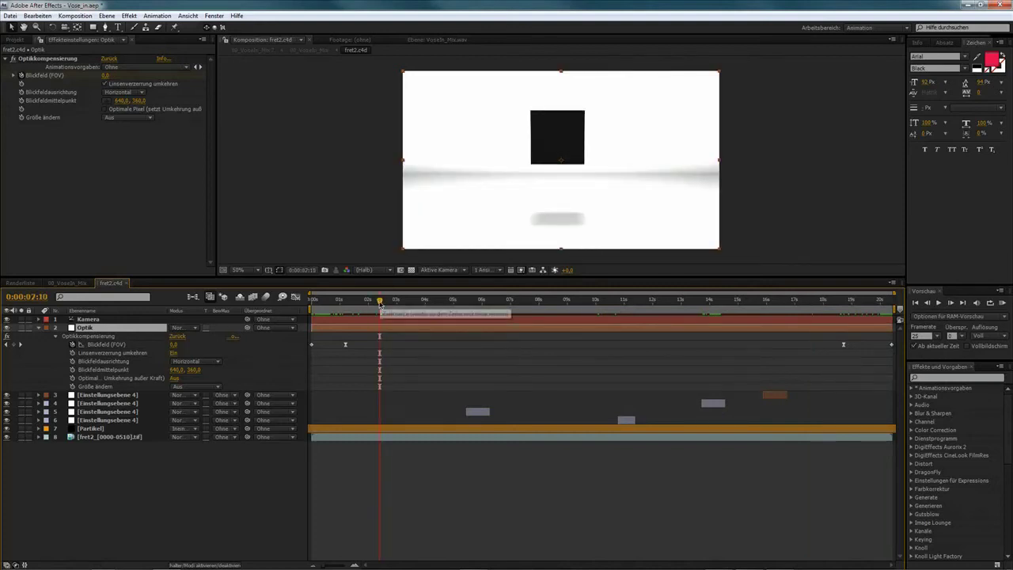
left_click(321, 301)
left_click_drag(320, 301, 351, 302)
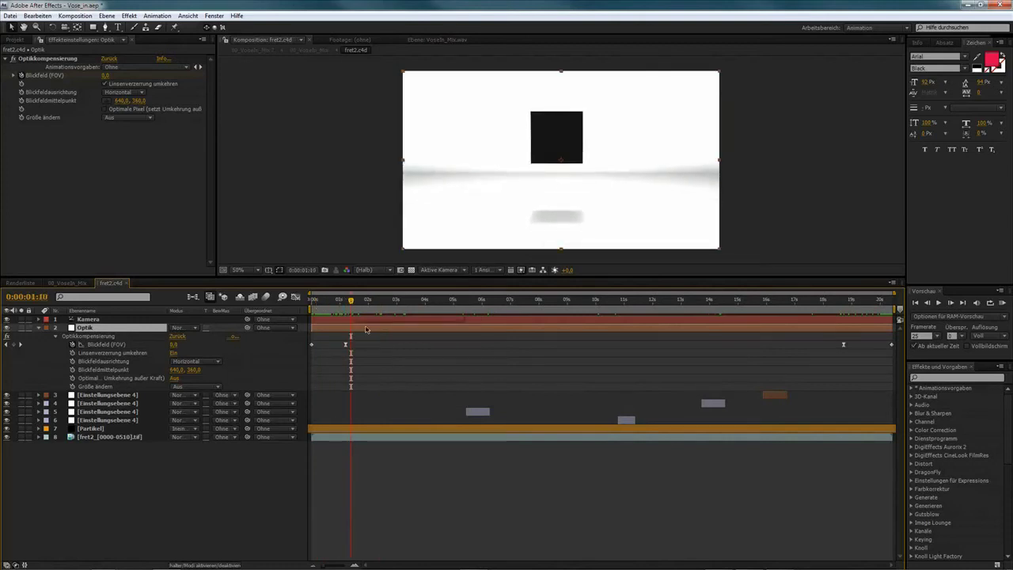
left_click(477, 302)
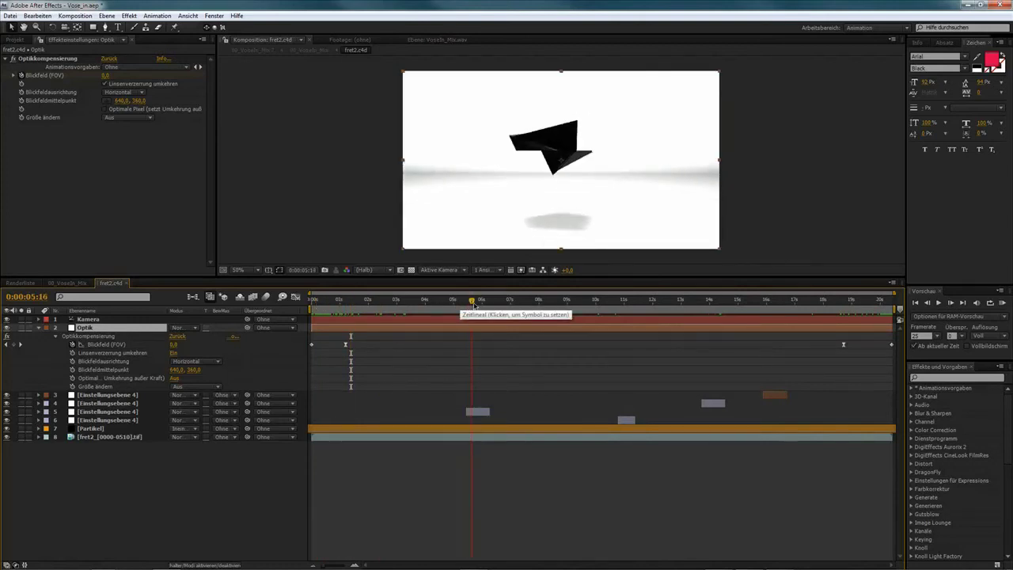
View the 5-second adjustment layer's Verschieben and Transformieren effects, then return to 00_VoseIn_Mix
left_click(480, 411)
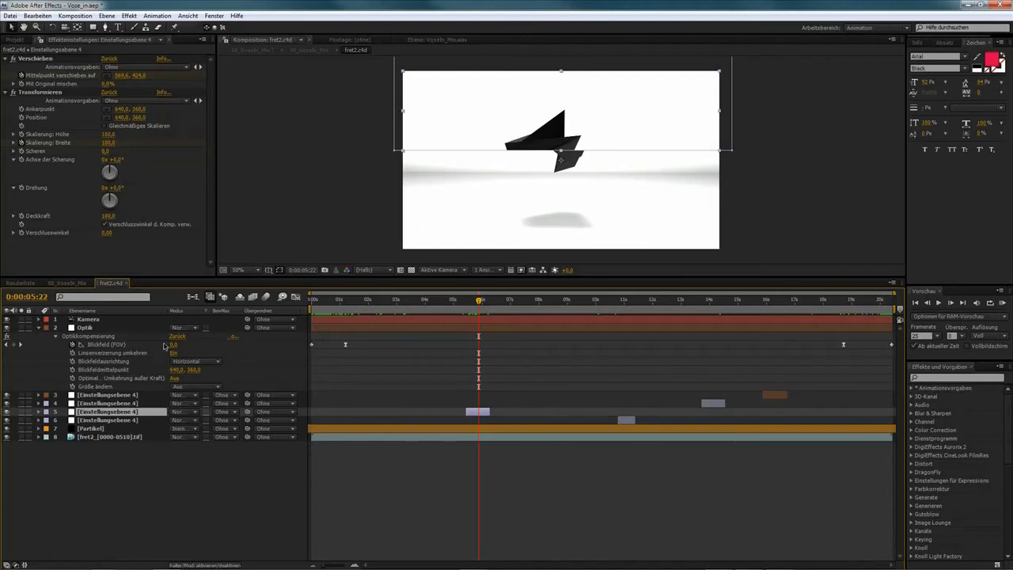
left_click(74, 283)
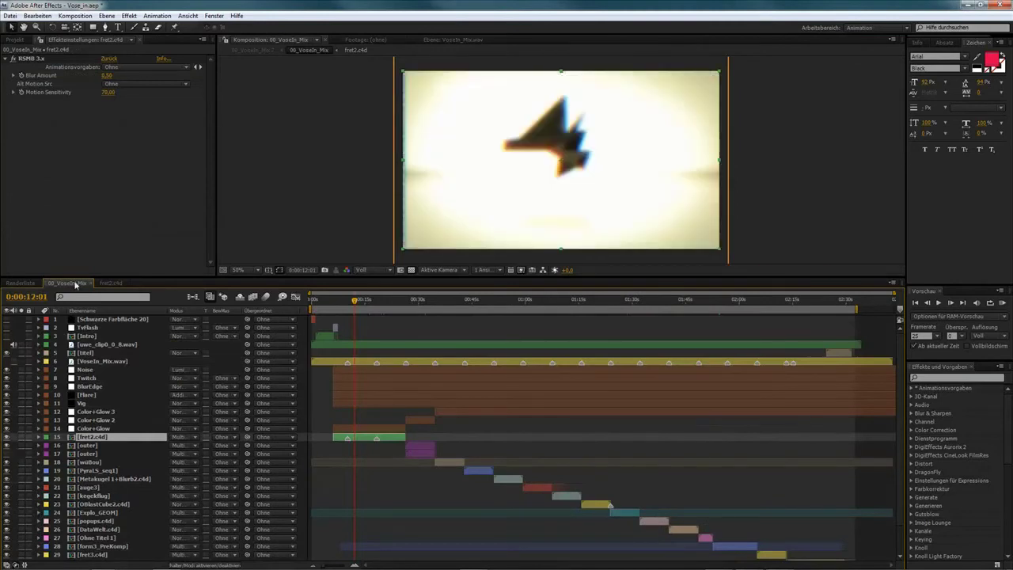
Park the mix at about 0:00:12 and select Color+Glow to show Fotofilter and Starglow
left_click_drag(356, 301, 356, 302)
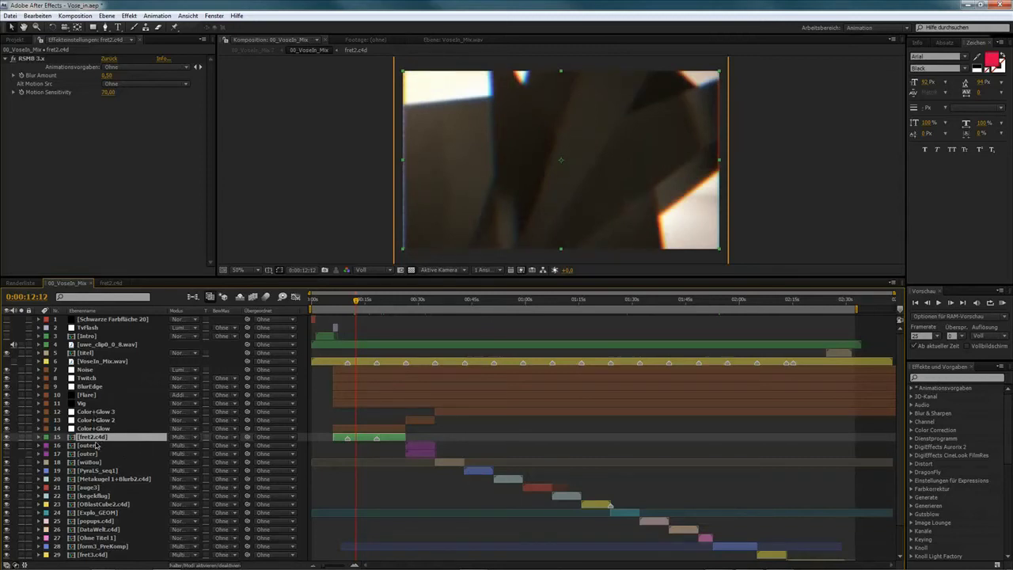
left_click(97, 428)
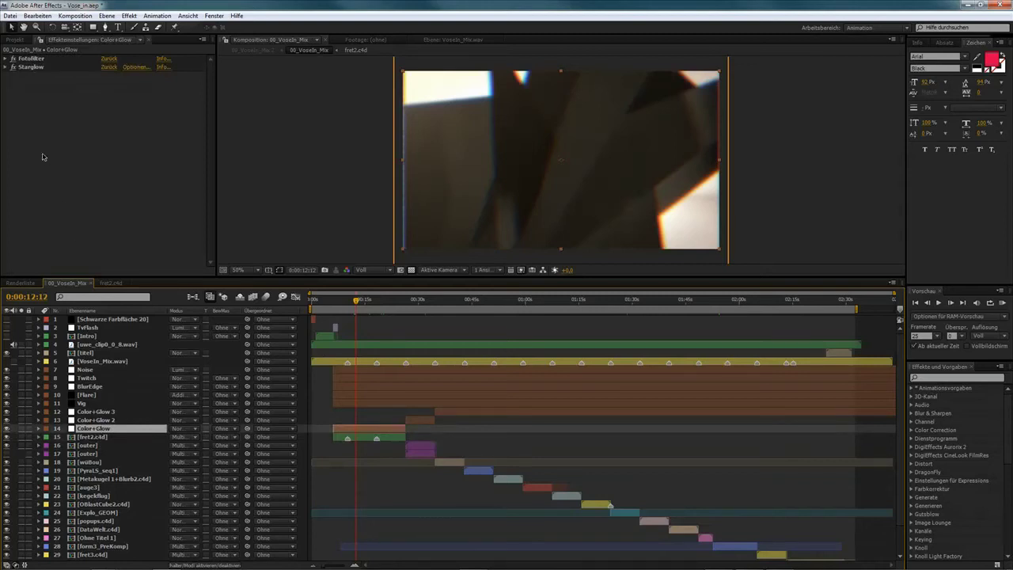
Look over Color+Glow's Fotofilter settings, then select the Vig layer to show its elliptical mask
left_click(31, 67)
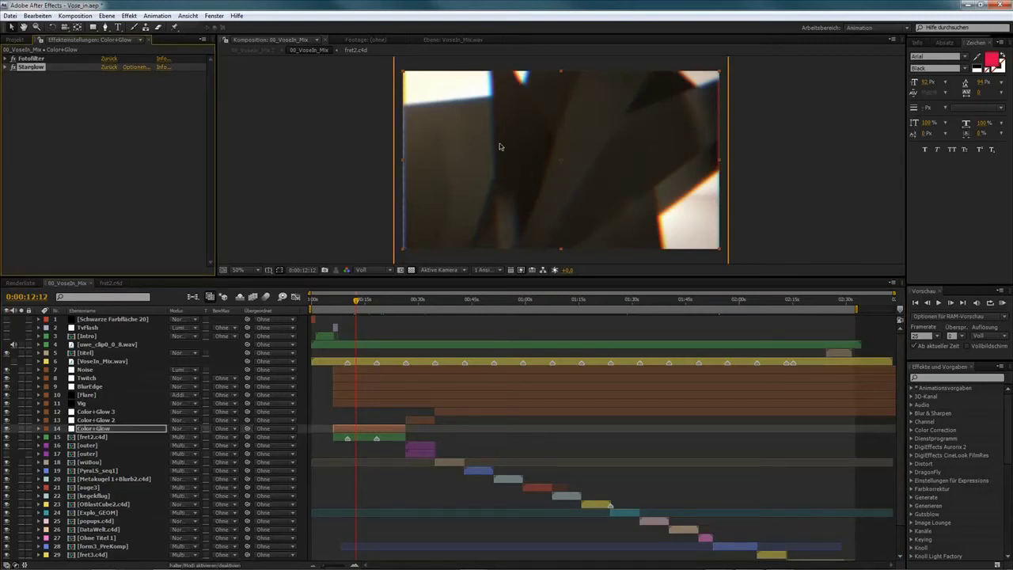
left_click(5, 59)
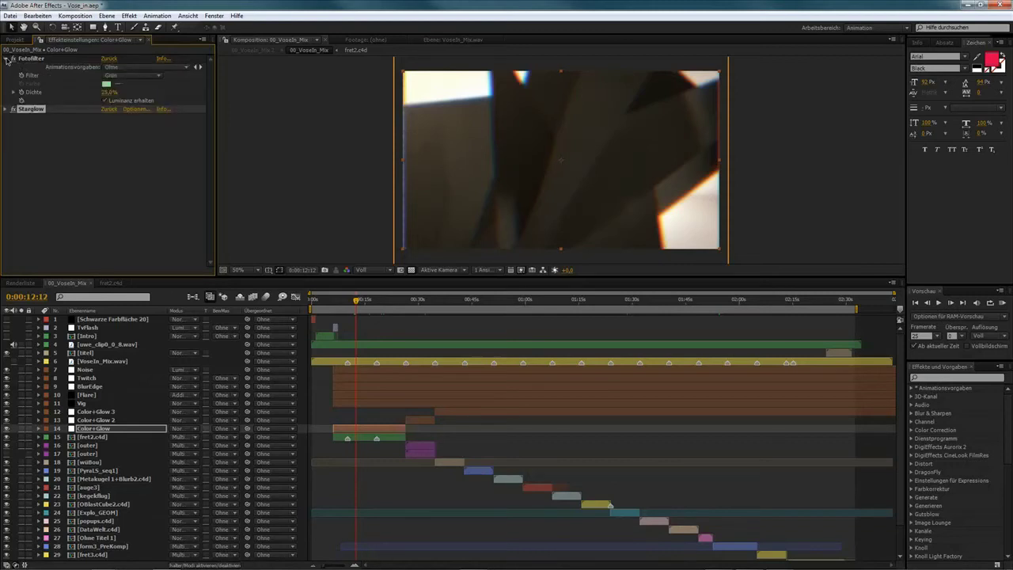
left_click(5, 60)
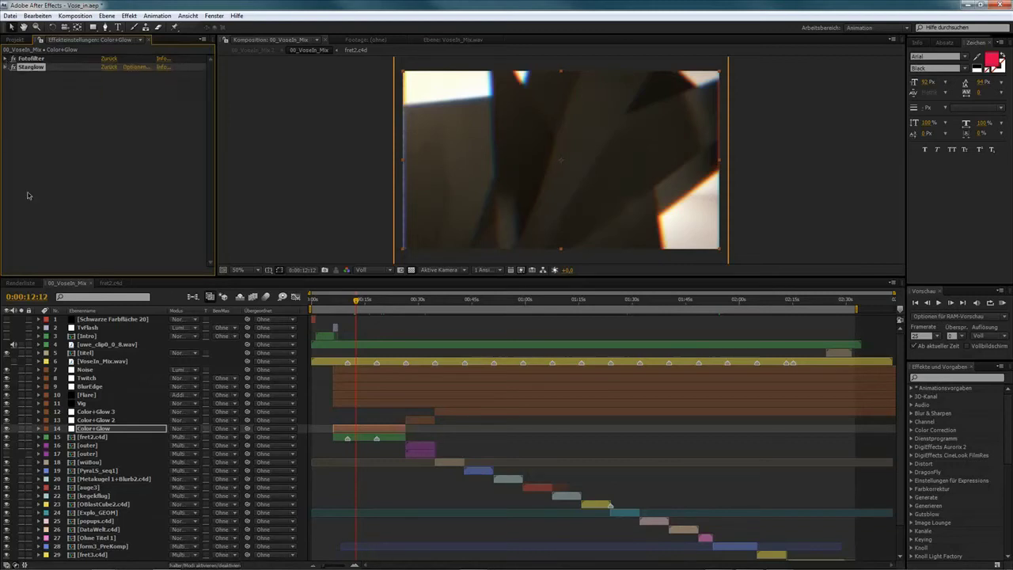
left_click(81, 404)
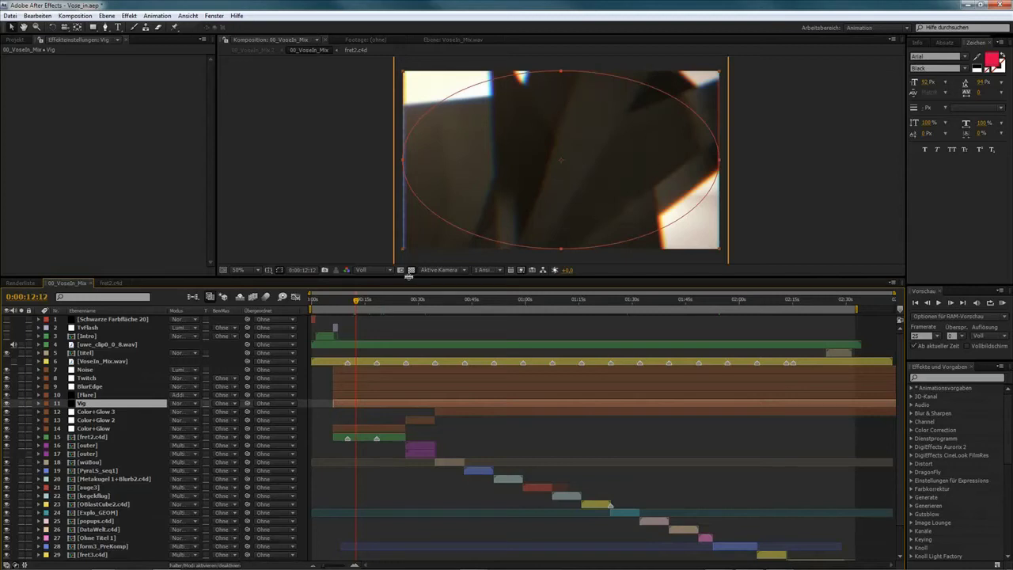
Reveal the Vig layer's 40% opacity, then show the Flare layer's Optical Flares settings
left_click(21, 404)
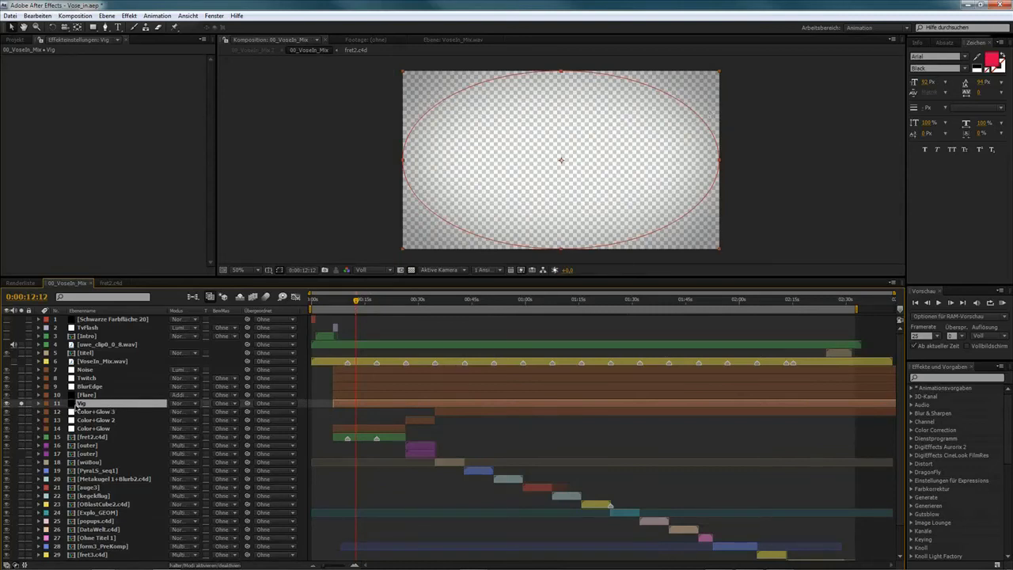
key("t")
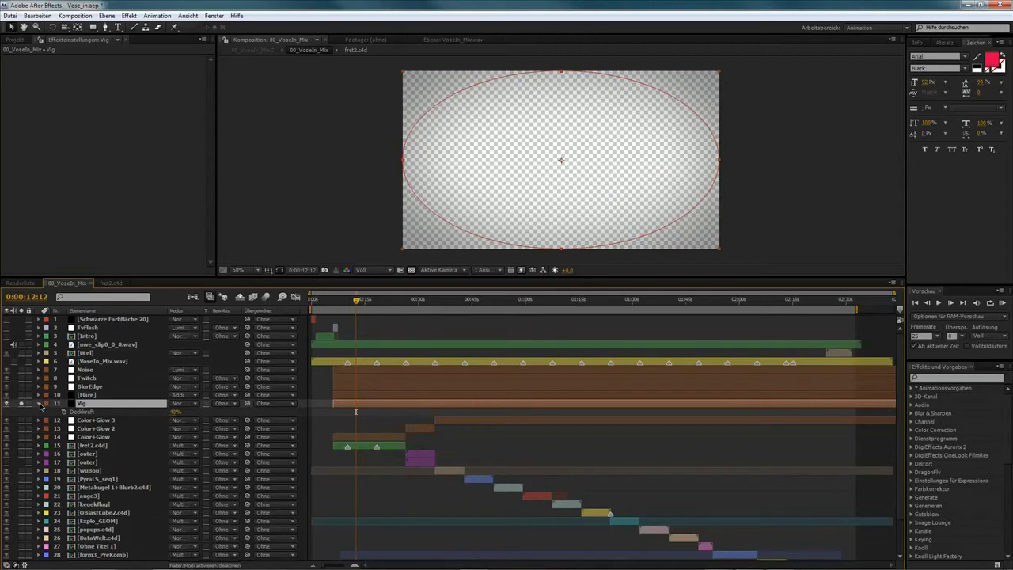
left_click(38, 403)
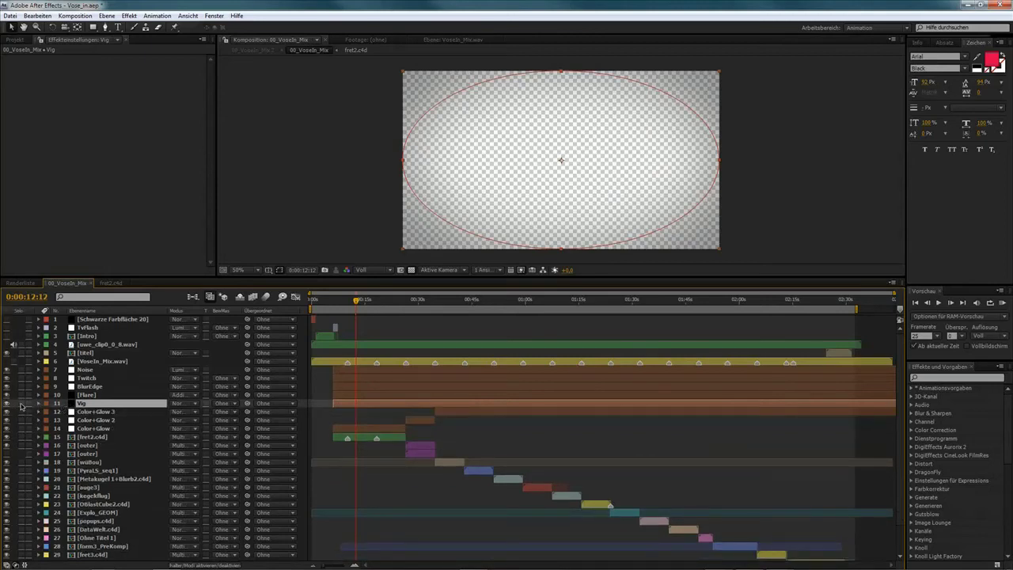
left_click(80, 396)
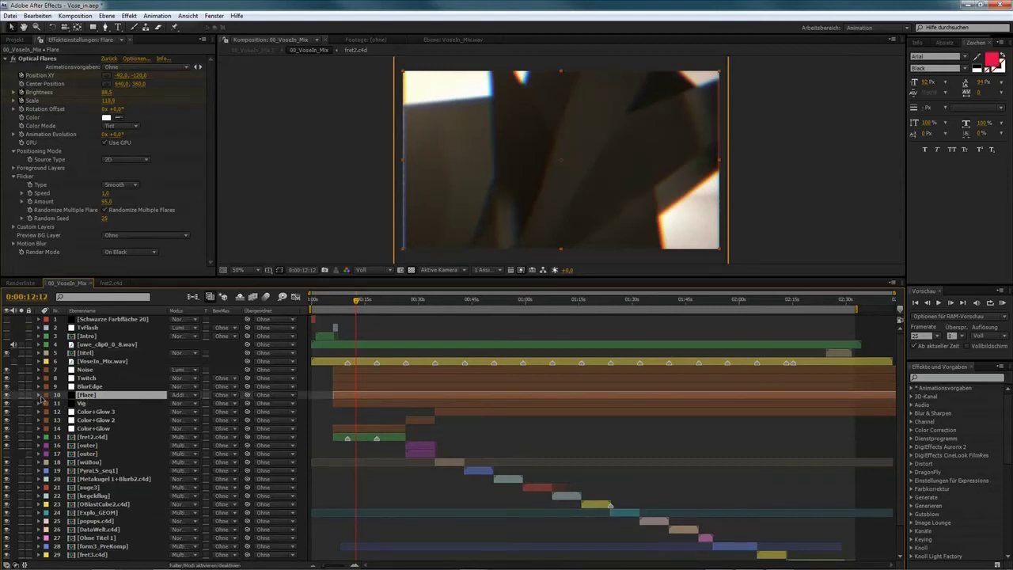
Solo the Flare layer and scrub to 0:00:19:21 to see the flare glow alone
left_click(20, 395)
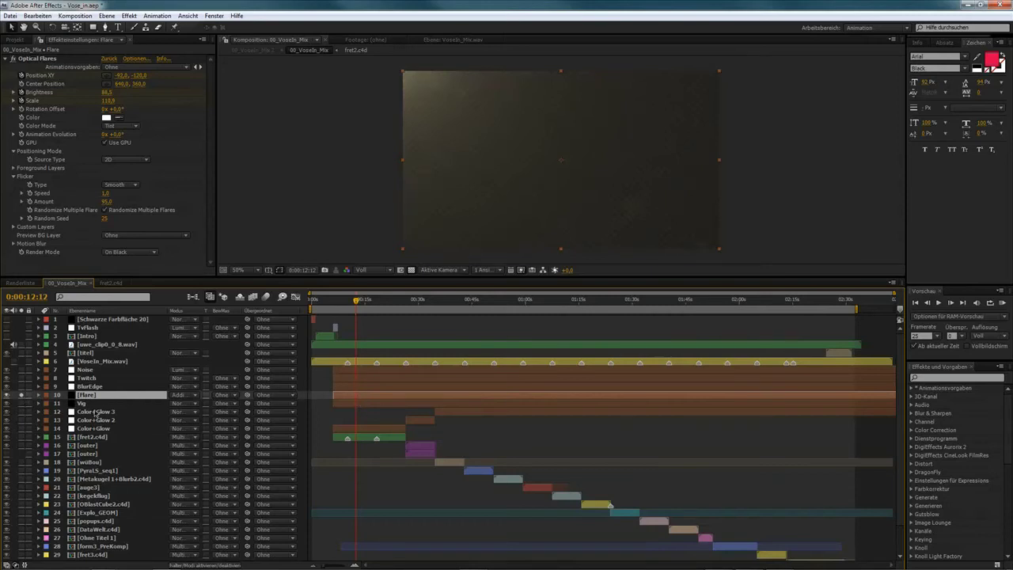
left_click(359, 301)
left_click_drag(359, 302, 384, 306)
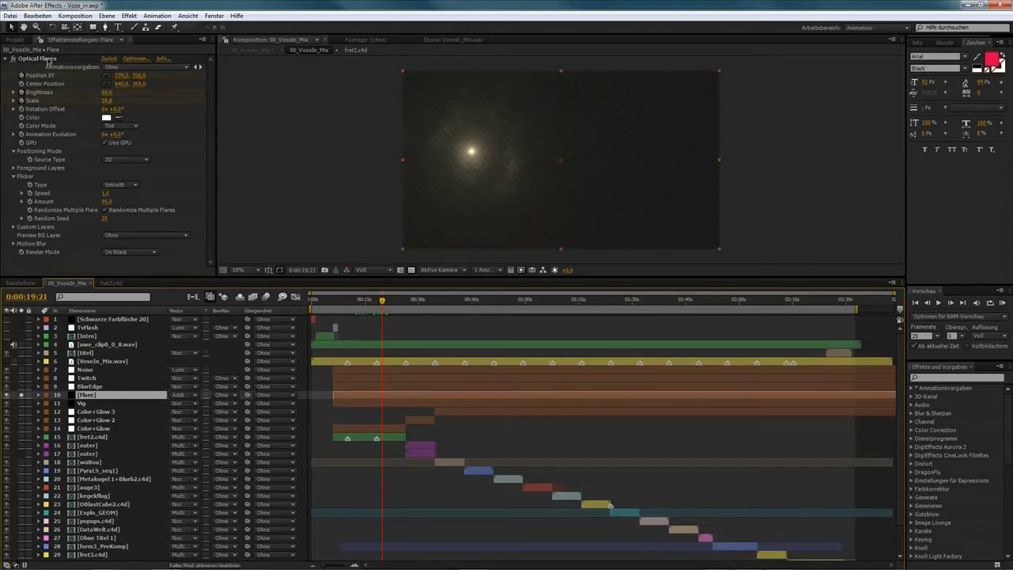
left_click(136, 59)
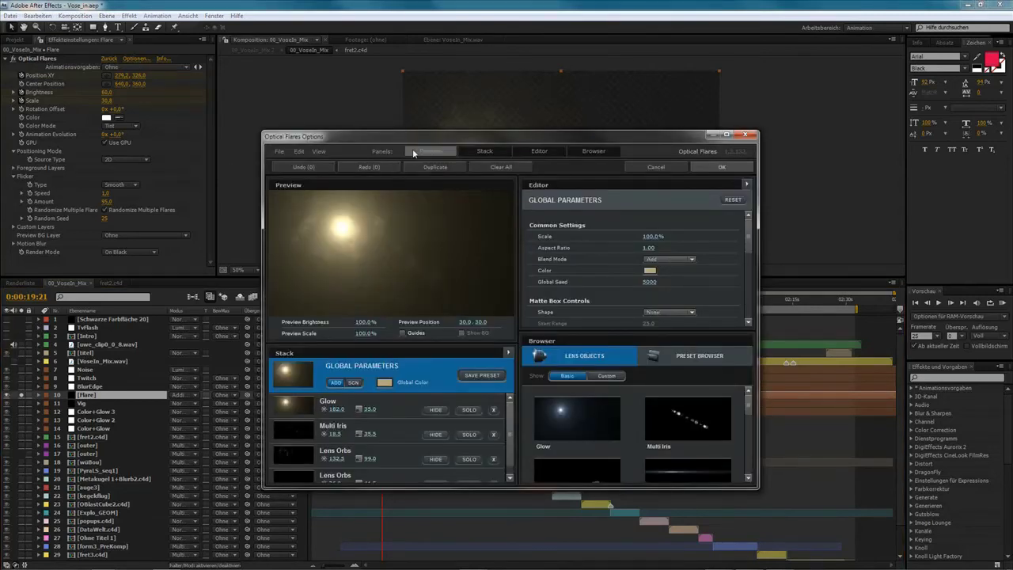
left_click_drag(420, 133, 320, 81)
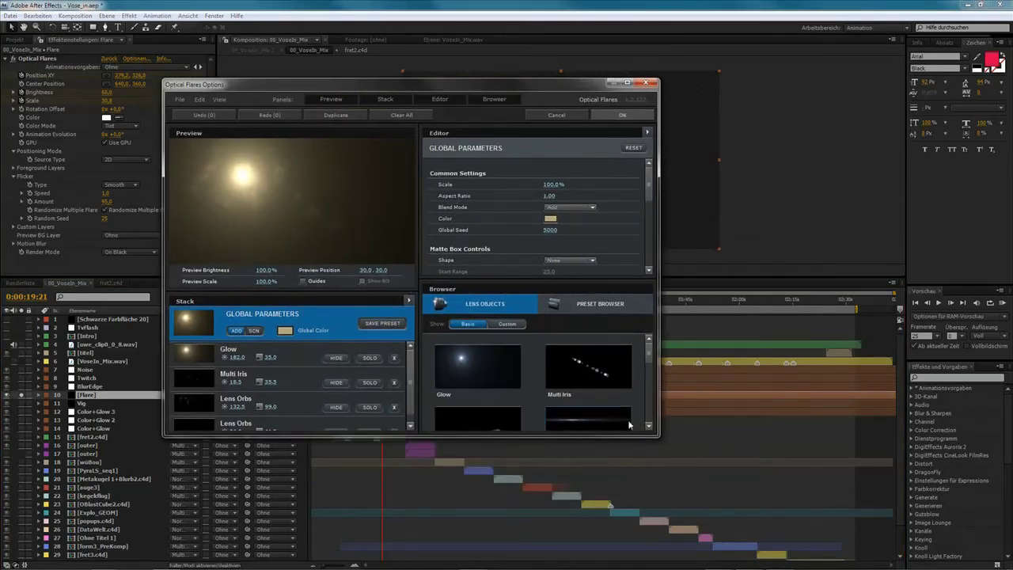
left_click_drag(656, 437, 717, 508)
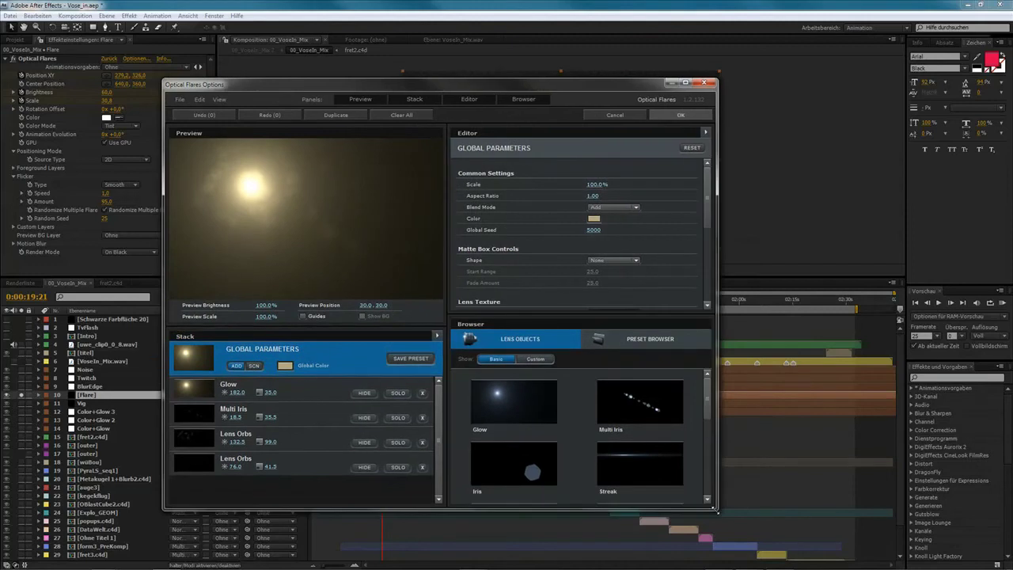
left_click(703, 82)
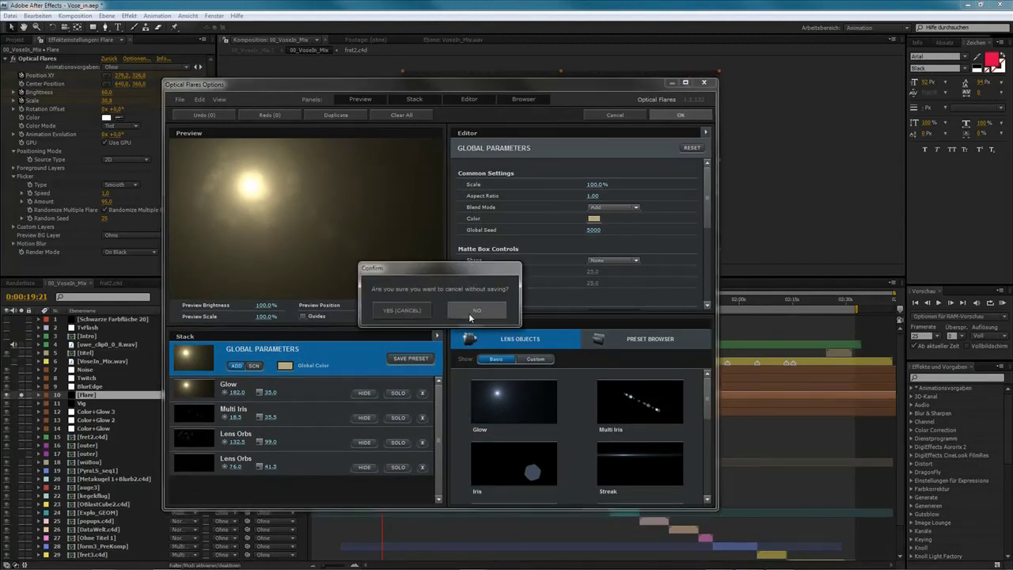
left_click(476, 312)
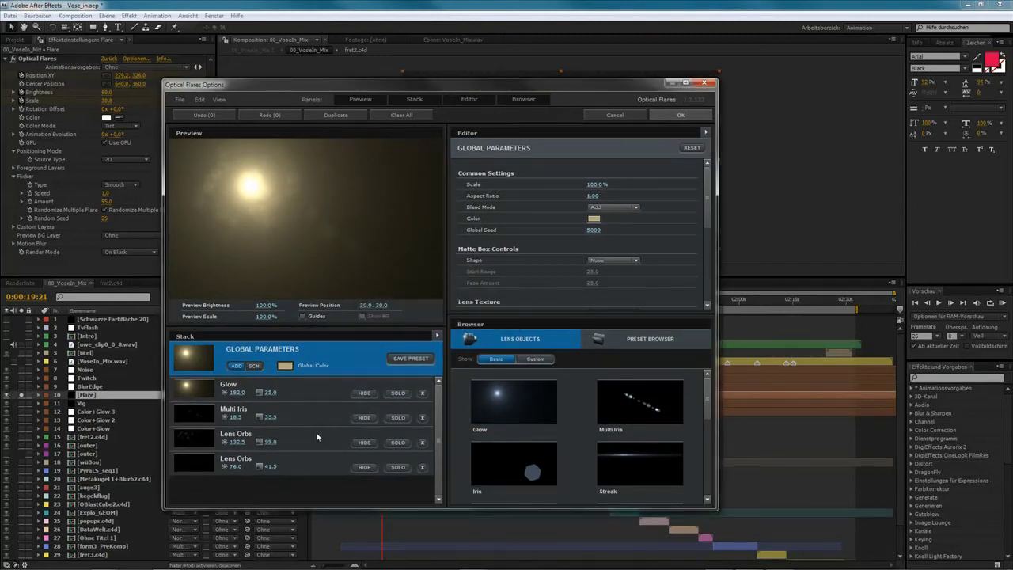
left_click(704, 82)
left_click(405, 311)
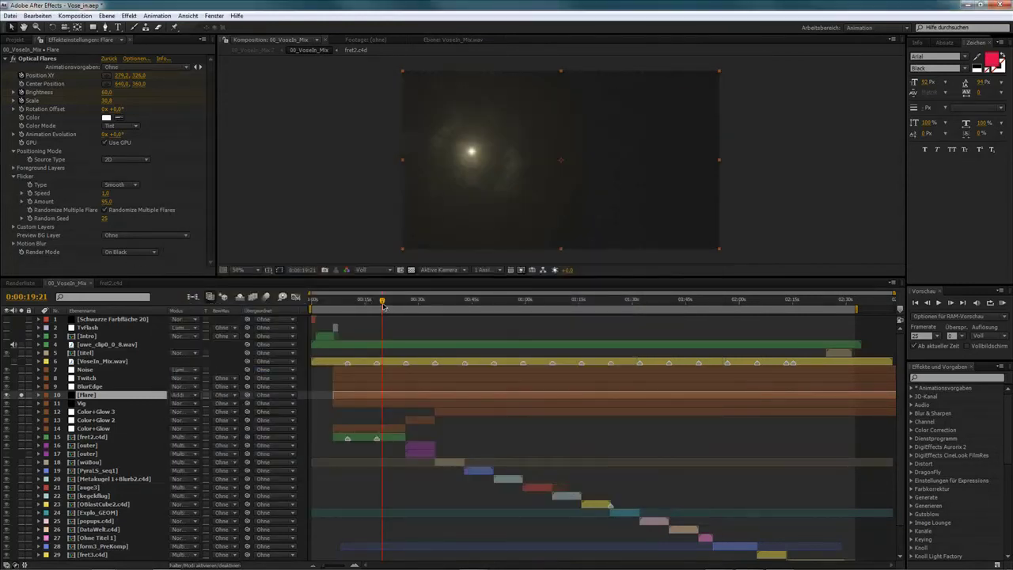
Inspect the BlurEdge layer's Separate RGB and Fast Blur effects, then the Twitch layer's Twitch effect
left_click(89, 387)
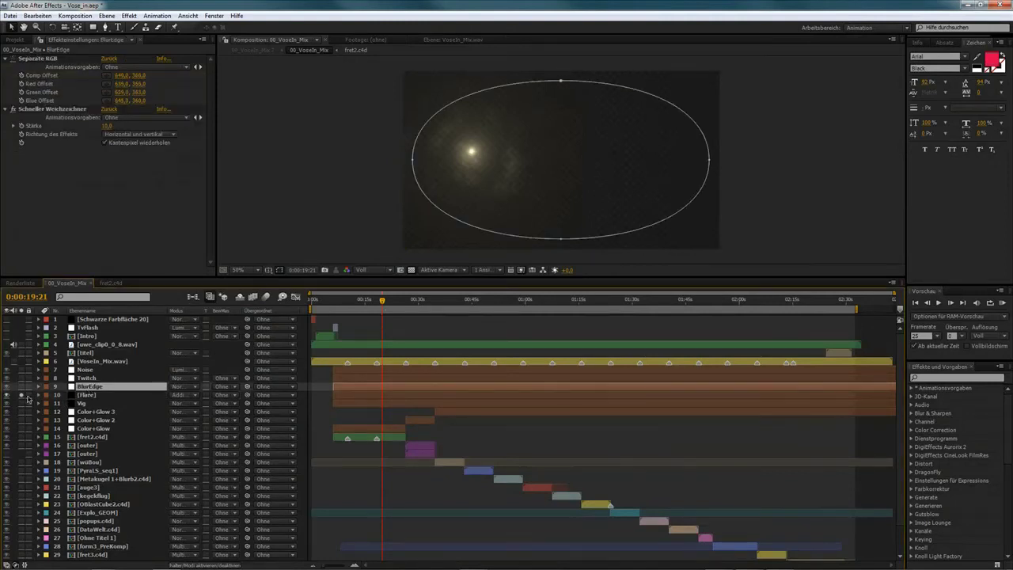
left_click(86, 387)
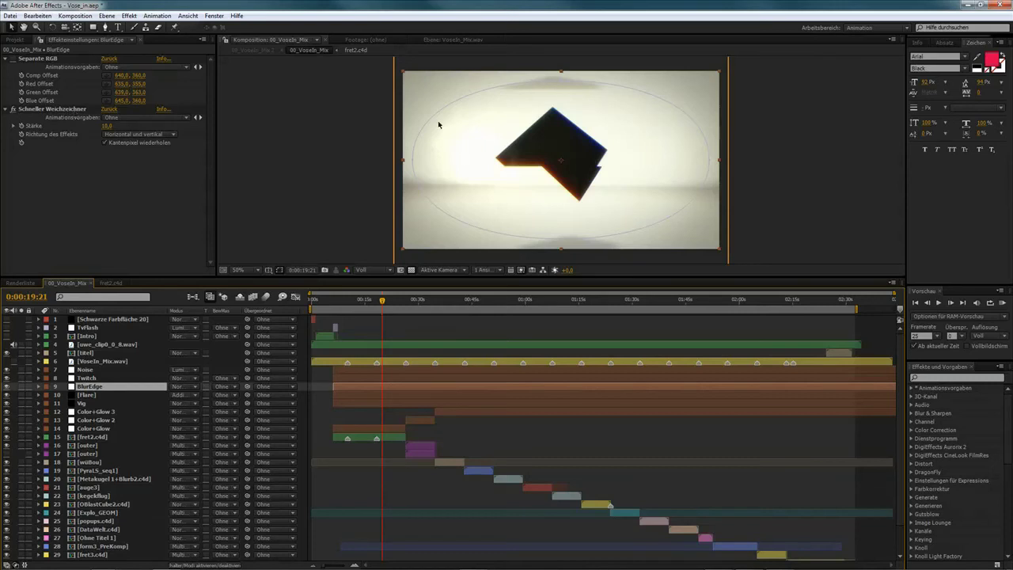
left_click(87, 379)
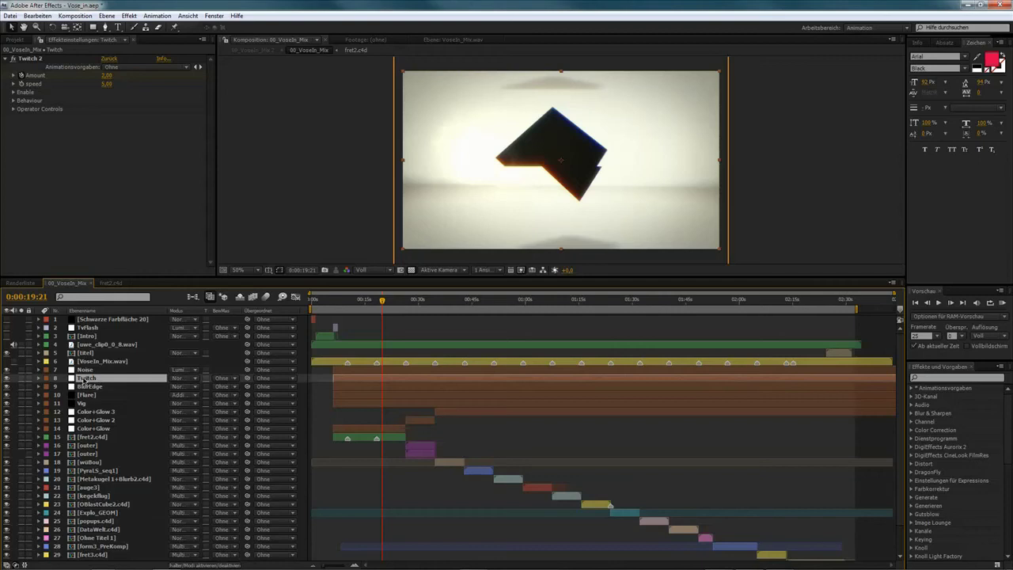
Reveal Twitch's Amount keyframes, preview at 0:00:11:23, then show the Noise layer's Rauschen settings
key("u")
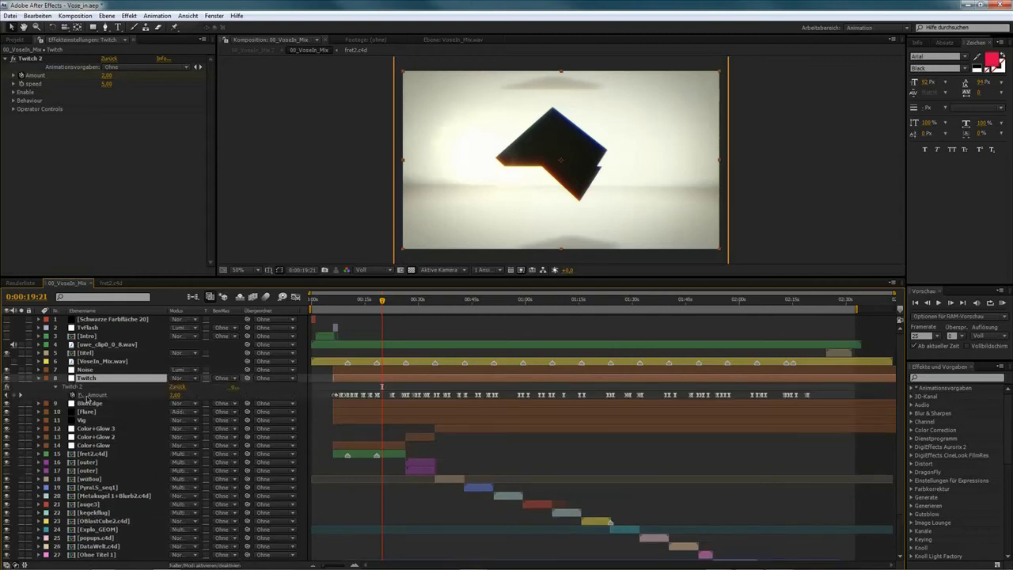
left_click(367, 301)
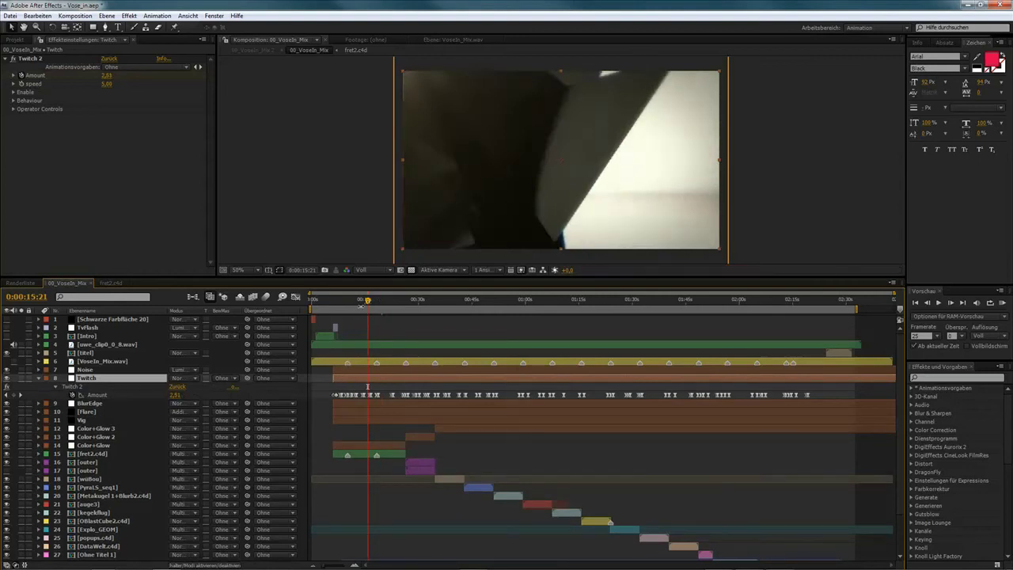
left_click_drag(361, 305, 354, 306)
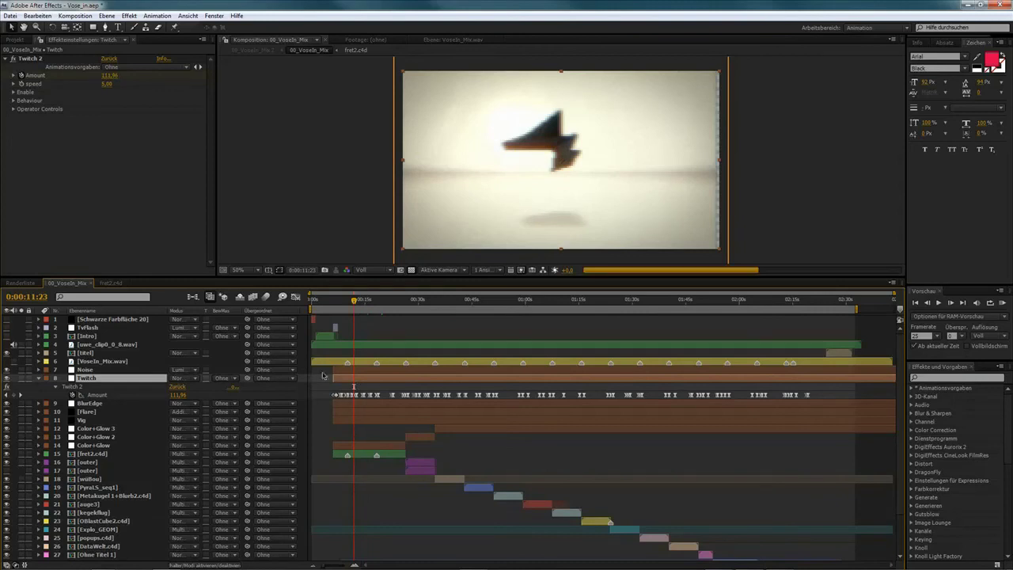
left_click(83, 371)
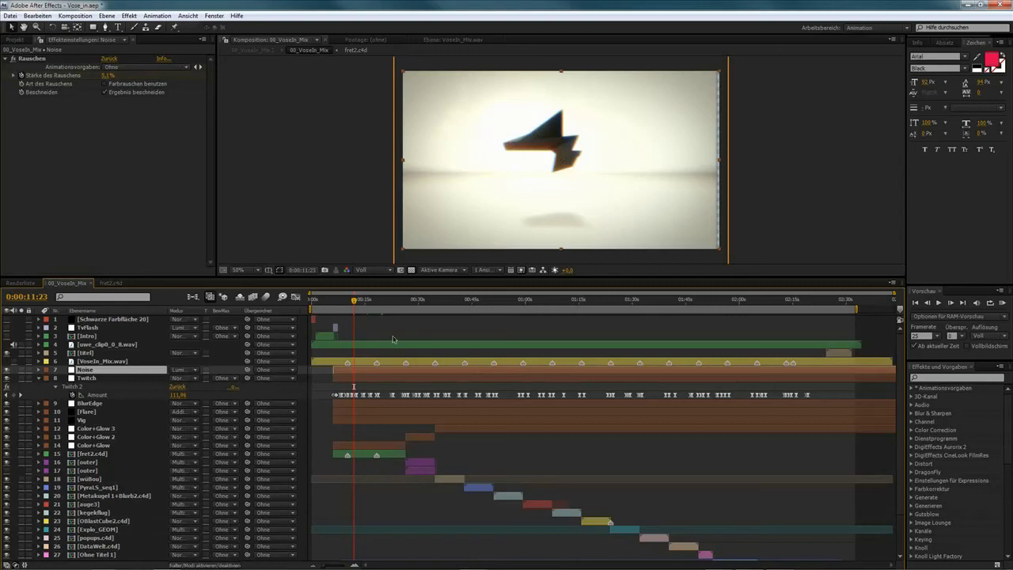
Scrub fret2.c4d to 0:00:04:10, return to 00_VoseIn_Mix, collapse Twitch and select Color+Glow
left_click(114, 284)
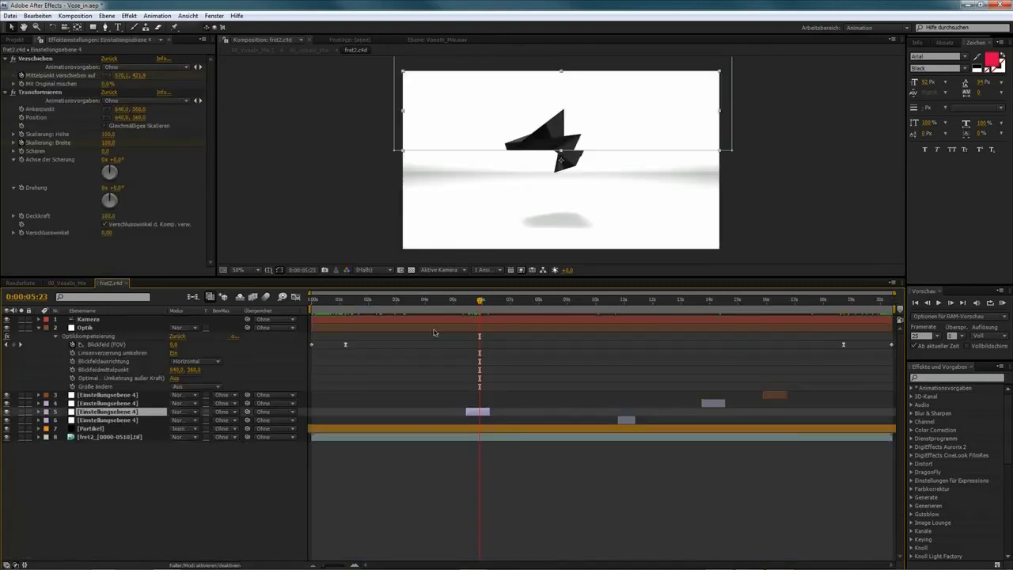
left_click_drag(445, 304, 437, 303)
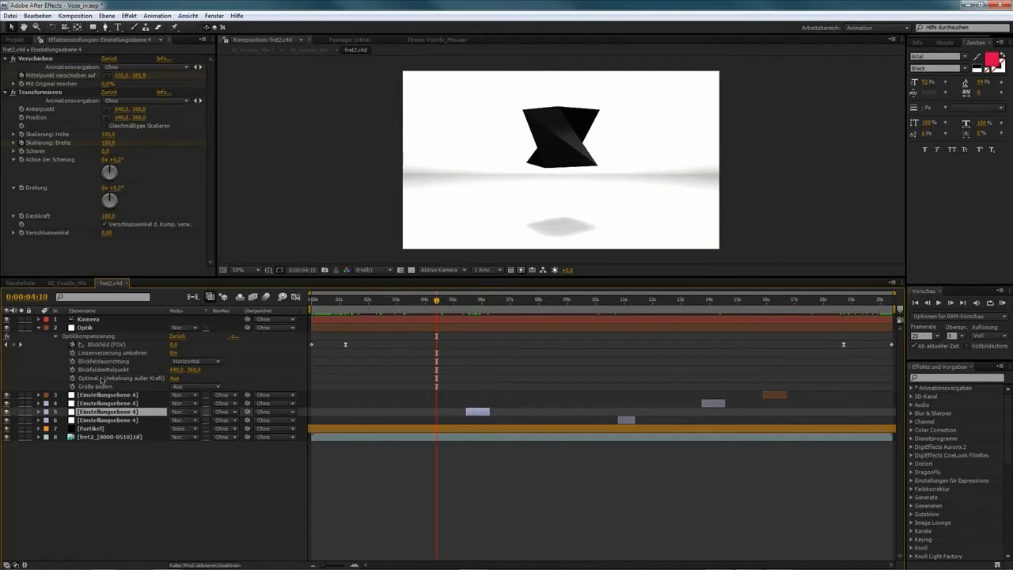
left_click(69, 283)
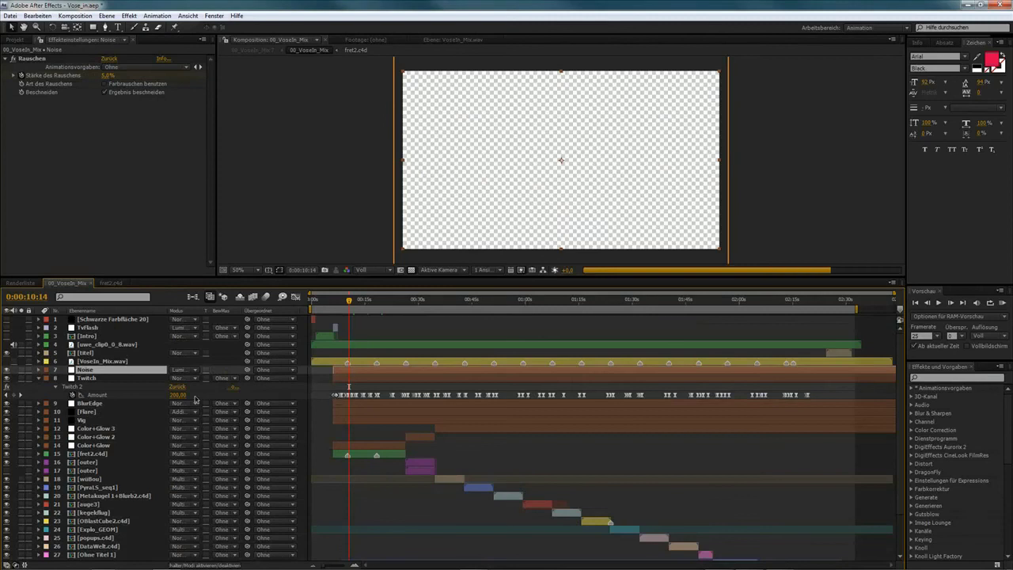
left_click(39, 378)
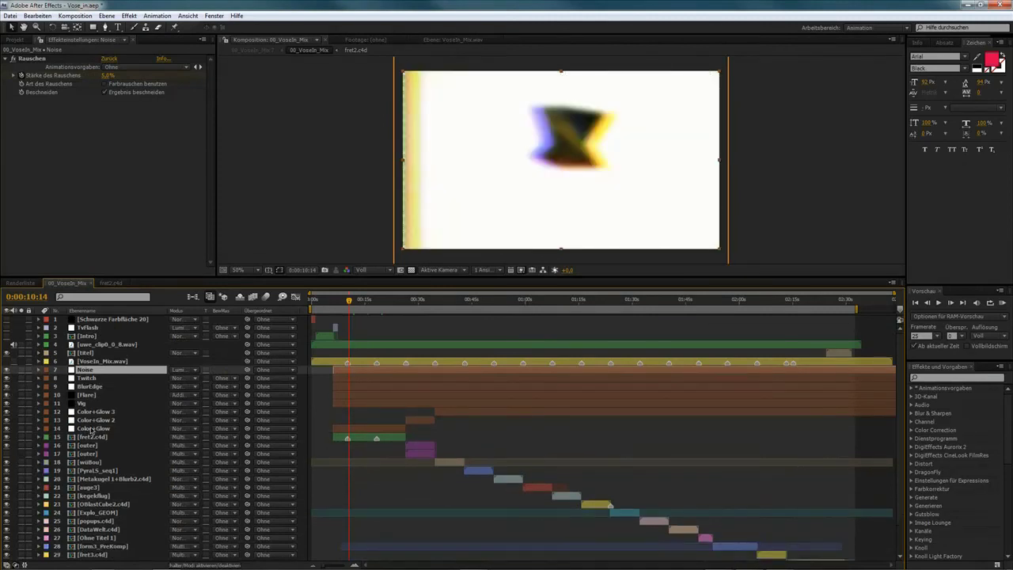
left_click(92, 429)
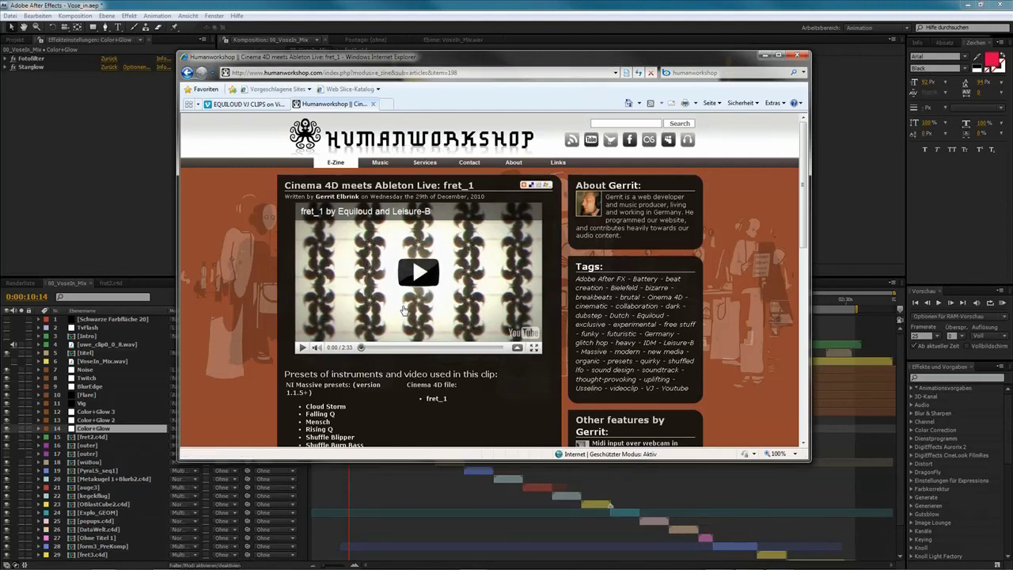
Scroll the Humanworkshop fret_1 article down to Extras and back to the top
scroll(348, 264, "down", 10)
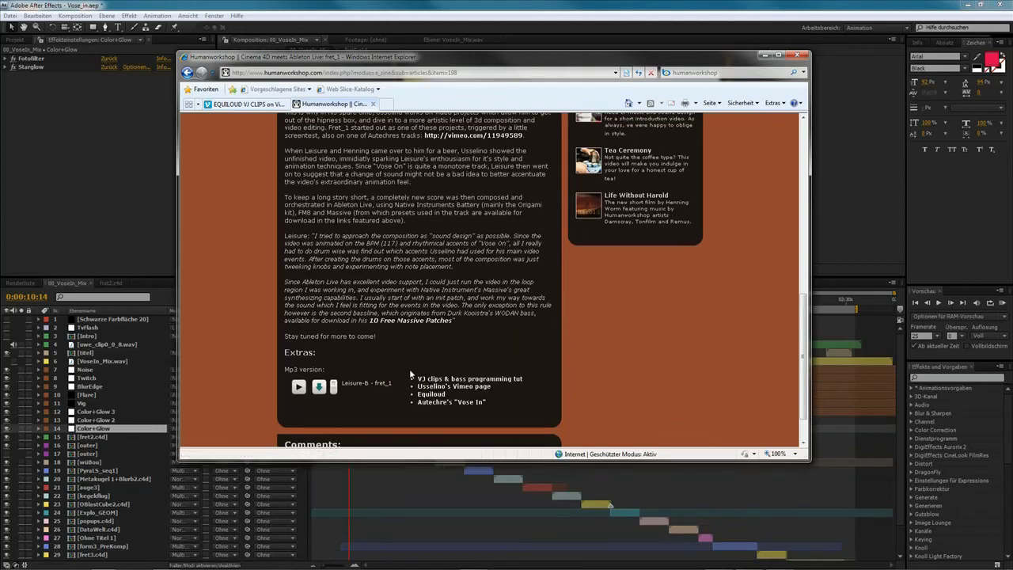
scroll(411, 375, "up", 10)
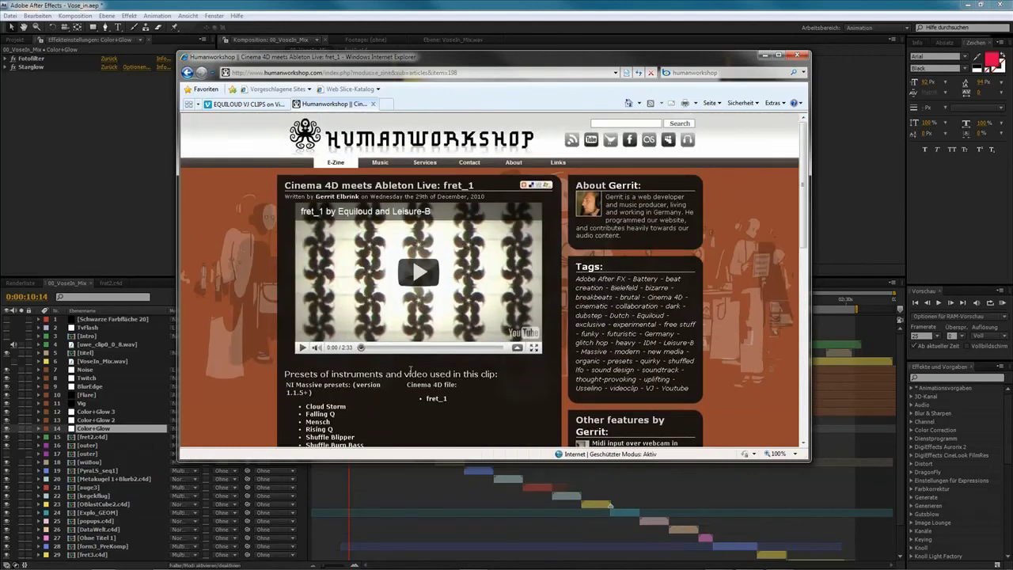